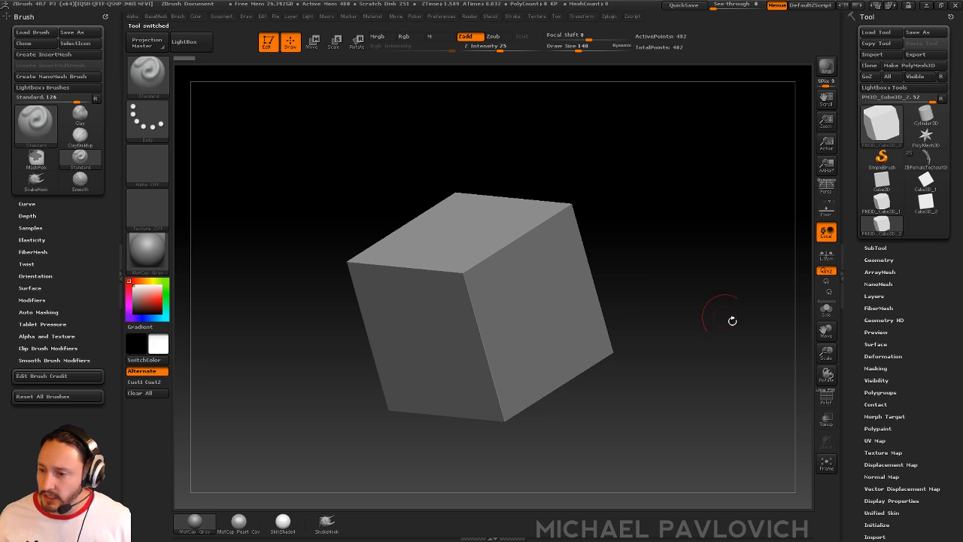
Display the cube's polyframe and set the brush draw size to 155
left_click(826, 398)
left_click_drag(648, 251, 645, 252)
key("s")
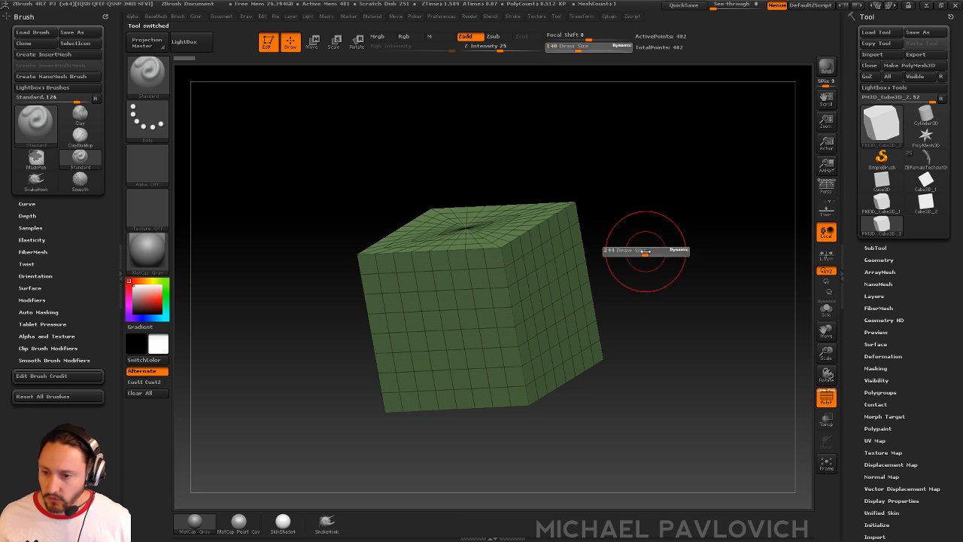
mouse_move(473, 294)
left_mouse_down()
mouse_move(525, 277)
mouse_move(489, 282)
mouse_move(502, 289)
mouse_move(460, 286)
left_mouse_up()
key("ctrl+z")
left_click_drag(662, 258, 670, 273)
key("s")
left_click_drag(671, 273, 664, 273)
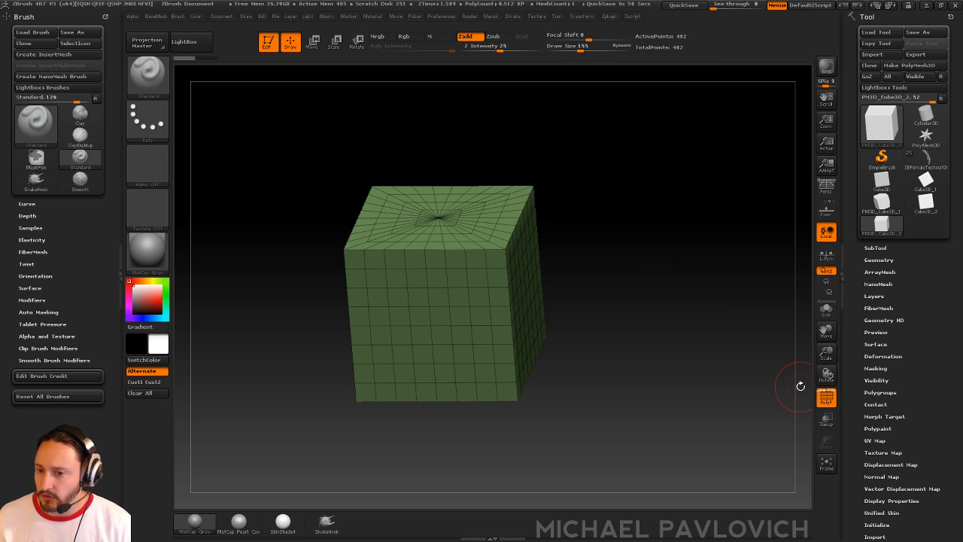
left_click_drag(655, 226, 658, 229)
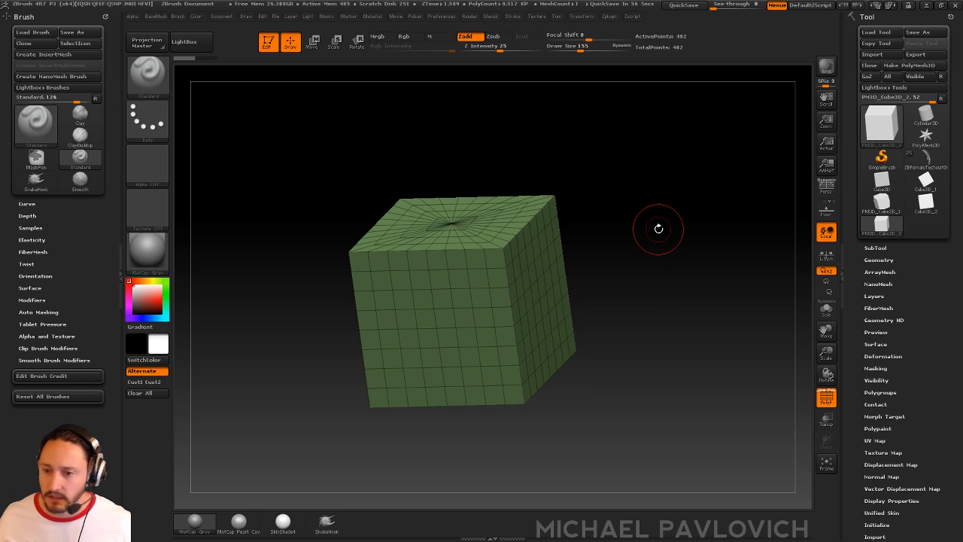
mouse_move(147, 251)
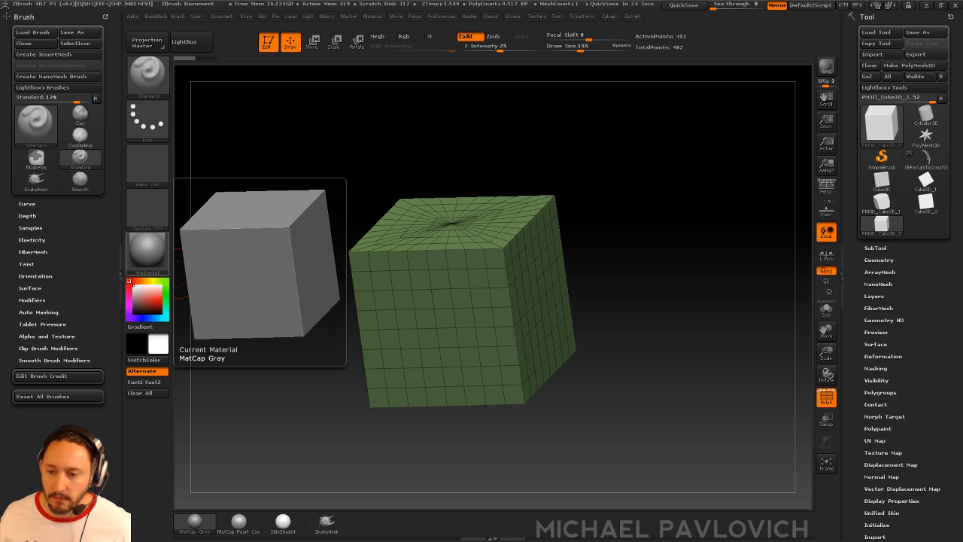
mouse_move(682, 204)
left_mouse_down()
mouse_move(712, 204)
mouse_move(707, 173)
mouse_move(682, 203)
mouse_move(688, 215)
left_mouse_up()
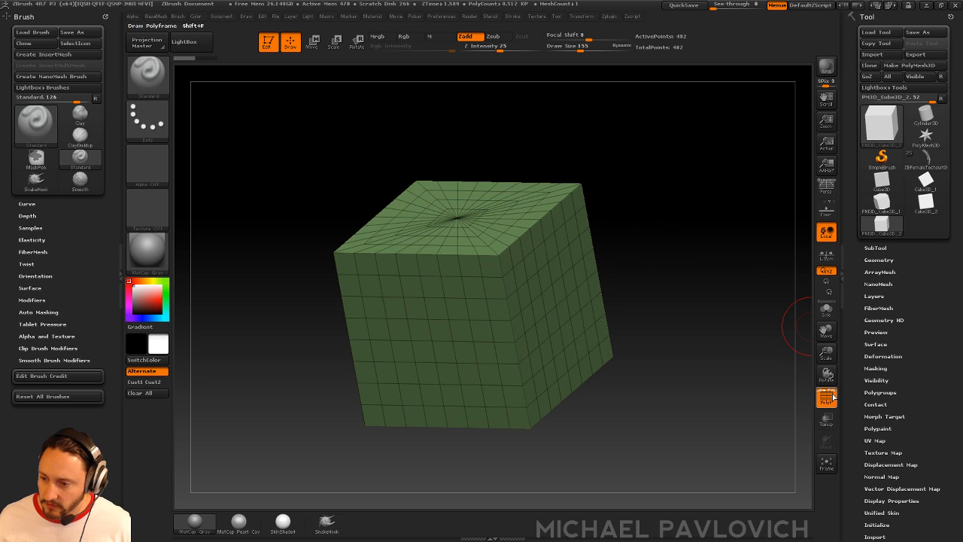
Hide the polyframe and sculpt a Standard brush stroke from the top face's centre over the cube's front corner
left_click(827, 397)
left_click_drag(678, 165, 669, 195, "alt")
mouse_move(435, 214)
left_mouse_down()
mouse_move(437, 205)
mouse_move(485, 246)
mouse_move(455, 268)
left_mouse_up()
left_click_drag(662, 238, 559, 265)
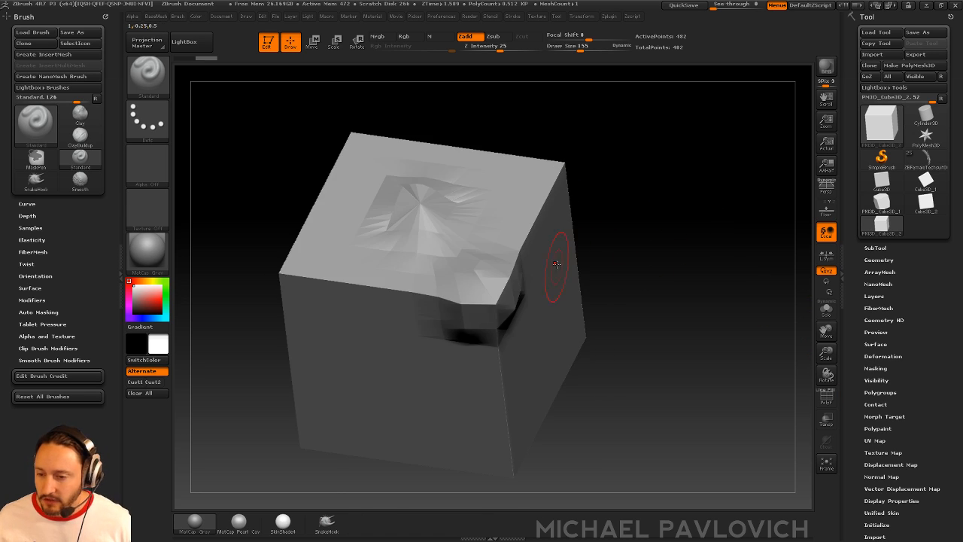
left_click_drag(608, 247, 622, 236)
Subdivide the cube once and sculpt down the vertical edge below the front corner with the Clay brush
key("b")
key("c")
key("l")
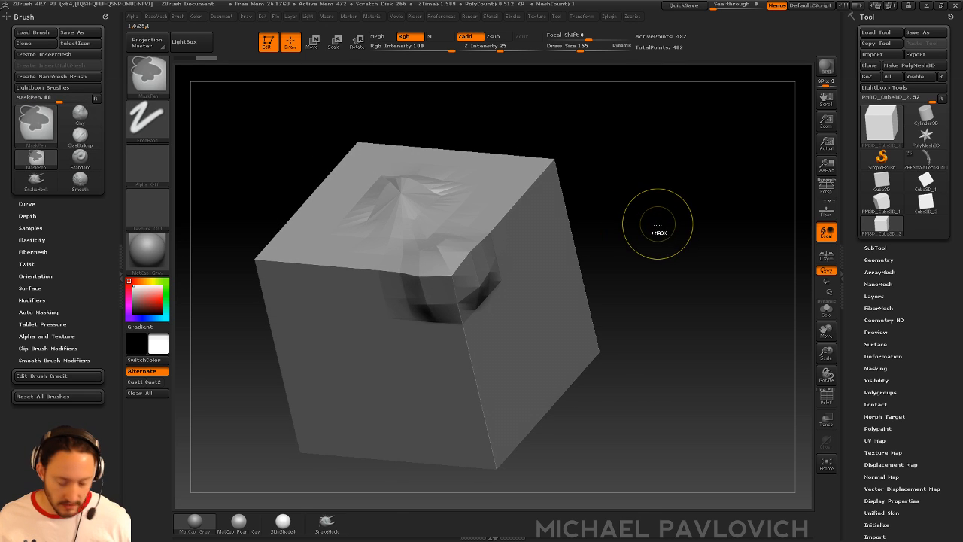
key("ctrl+d")
mouse_move(441, 298)
left_mouse_down()
mouse_move(462, 314)
mouse_move(460, 347)
left_mouse_up()
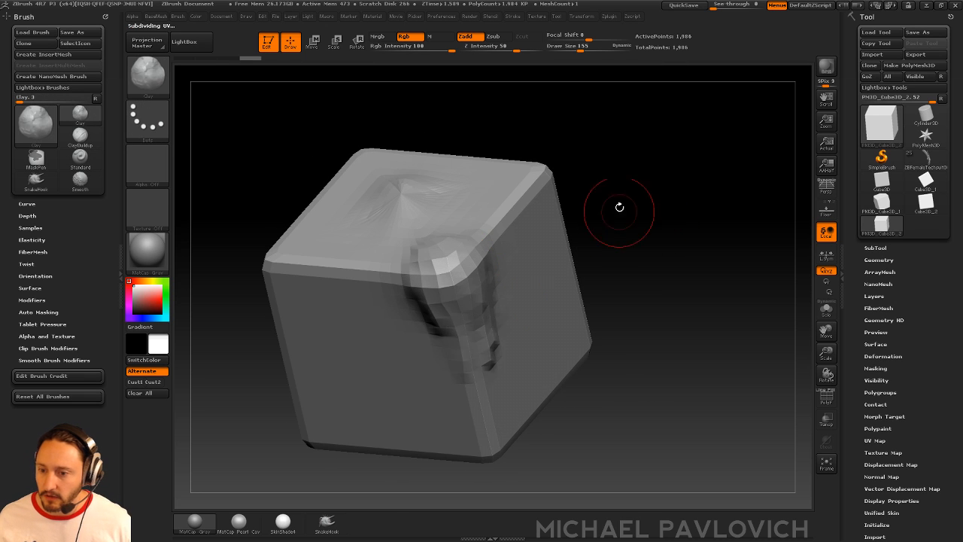
Set the draw size to 290 and pull a top corner of the cube far outward with the Move brush
left_click_drag(620, 208, 605, 207)
key("s")
left_click_drag(597, 207, 608, 207)
key("b")
key("m")
key("v")
mouse_move(534, 193)
left_mouse_down()
mouse_move(598, 203)
mouse_move(655, 193)
mouse_move(782, 406)
left_mouse_up()
Show the polyframe and sculpt a Clay brush stroke over the stretched part of the cube
key("shift+f")
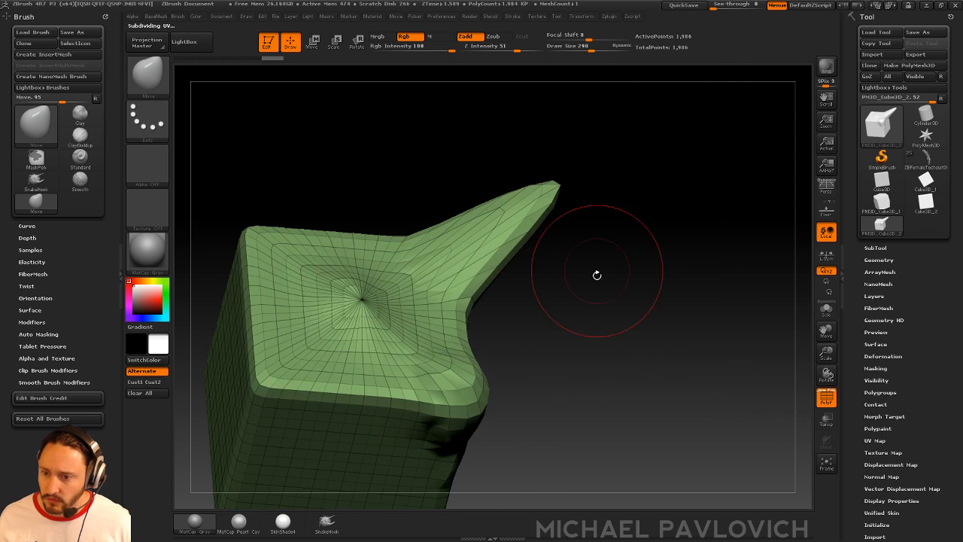
left_click_drag(597, 273, 539, 259)
left_click_drag(599, 245, 587, 214)
key("b")
key("c")
key("l")
left_click_drag(486, 246, 444, 272)
left_click_drag(617, 308, 654, 288, "alt")
Undo the Clay strokes, the Move brush pull and the subdivision of the cube
key("ctrl+z")
key("ctrl+z")
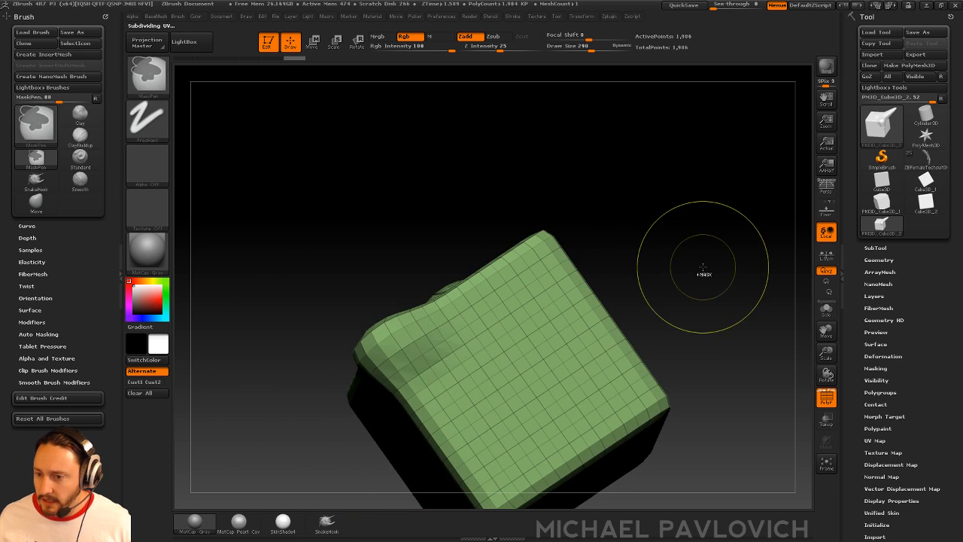
mouse_move(704, 263)
left_mouse_down("alt")
mouse_move(693, 249)
mouse_move(778, 304)
left_mouse_up("alt")
key("ctrl+z")
Convert the sculpted cube to a DynaMesh at resolution 128 with projection enabled
left_click(879, 259)
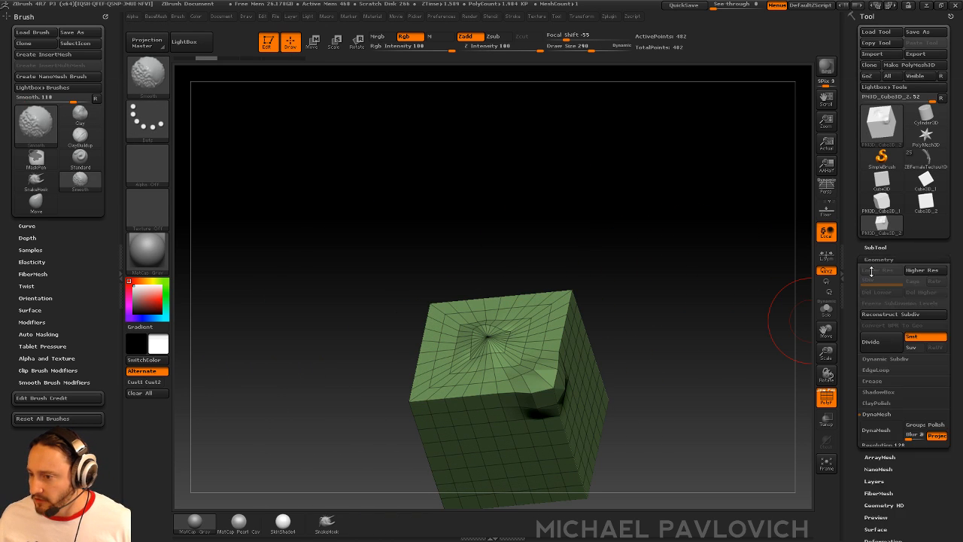
scroll(876, 245, "down", 3)
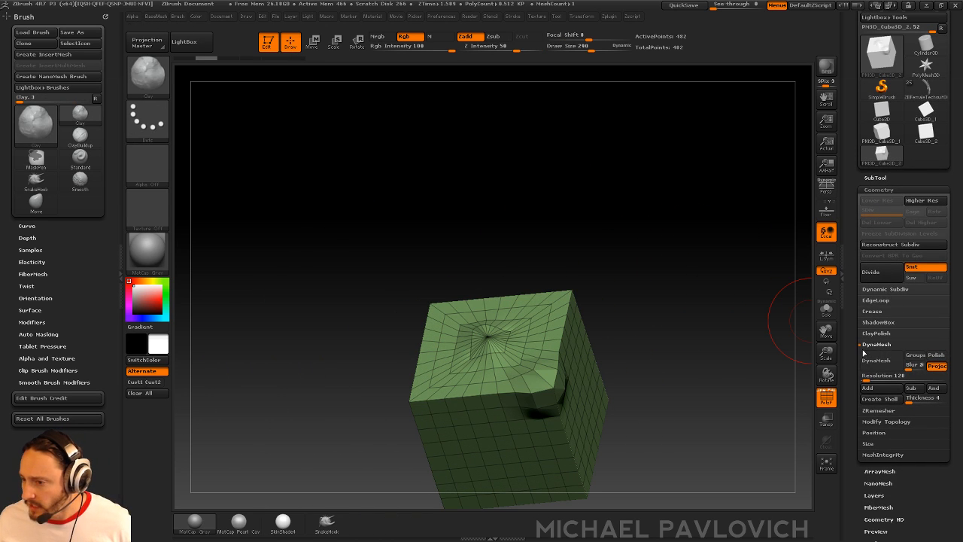
scroll(864, 353, "down", 2)
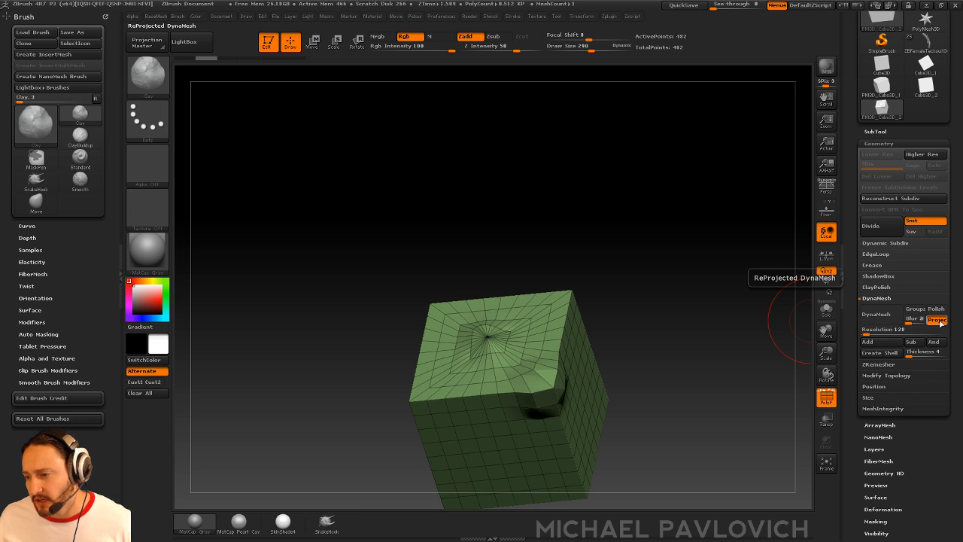
left_click(937, 319)
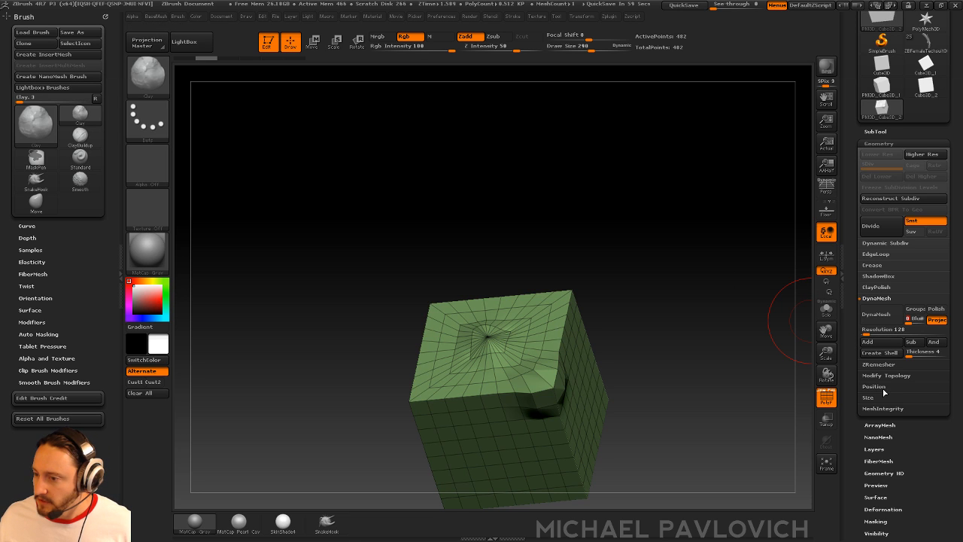
mouse_move(712, 342)
left_mouse_down()
mouse_move(711, 314)
mouse_move(798, 344)
mouse_move(699, 323)
mouse_move(656, 280)
mouse_move(674, 275)
left_mouse_up()
key("bracketleft")
left_click(876, 315)
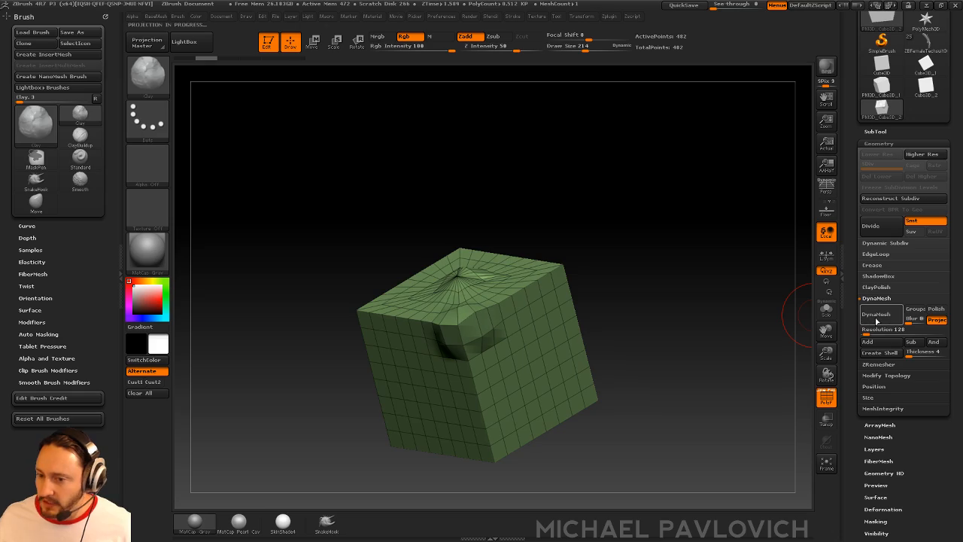
left_click_drag(644, 165, 656, 213, "alt")
left_click_drag(780, 106, 744, 269, "alt")
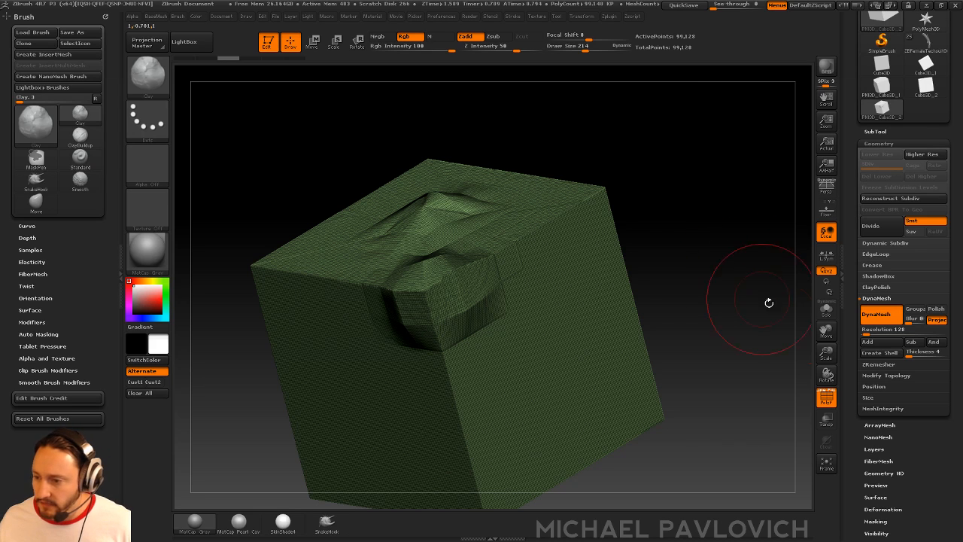
Set the DynaMesh resolution to 64 and try to remesh the cube
left_click(871, 330)
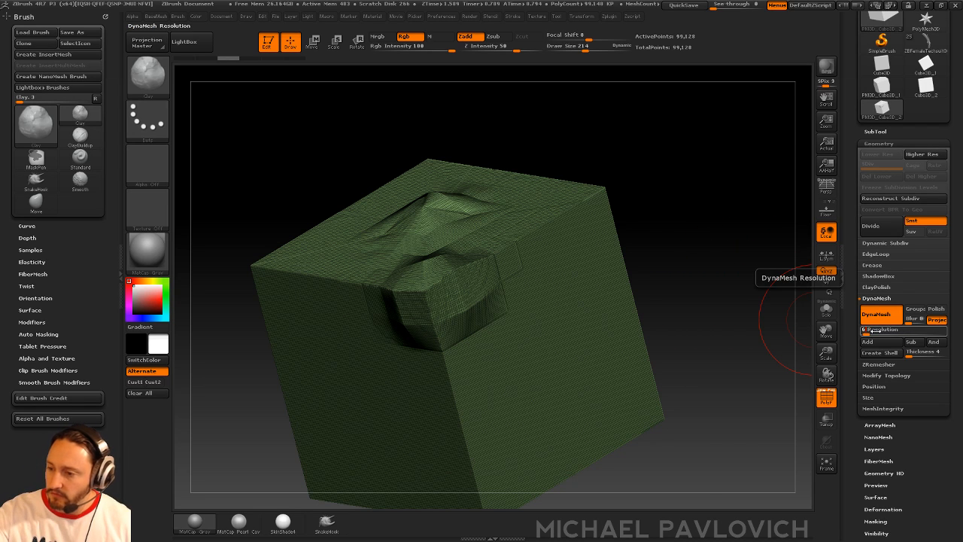
key("Return")
left_click_drag(715, 202, 751, 293, "ctrl")
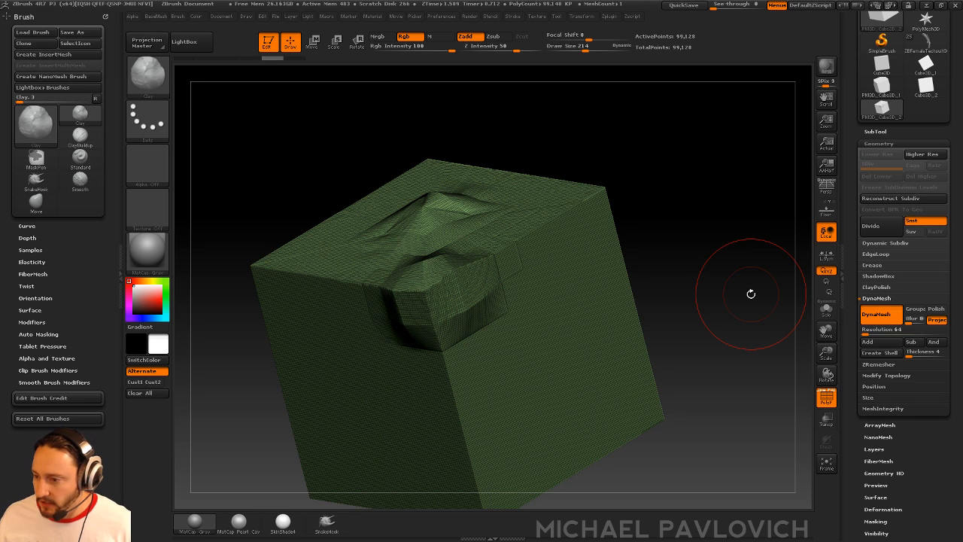
key("shift")
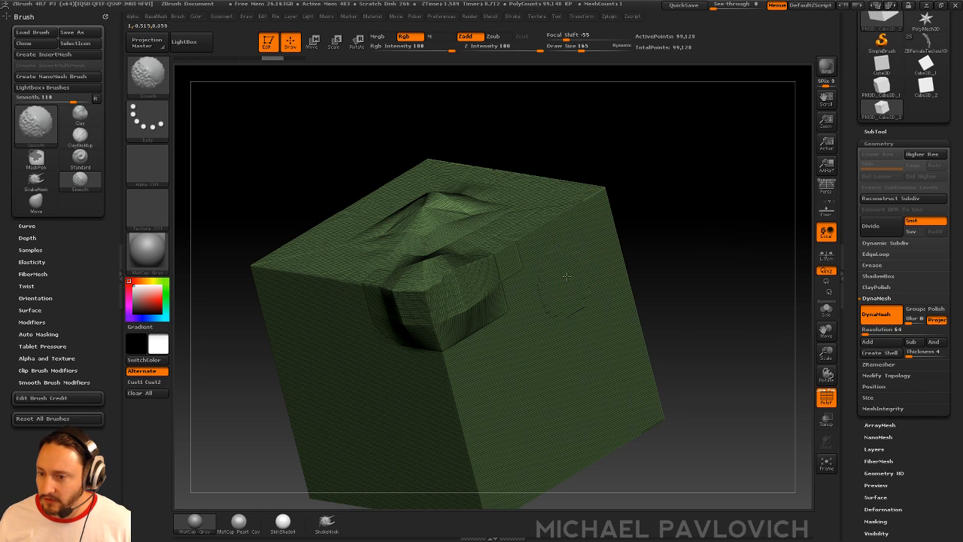
left_click_drag(700, 145, 790, 271, "ctrl")
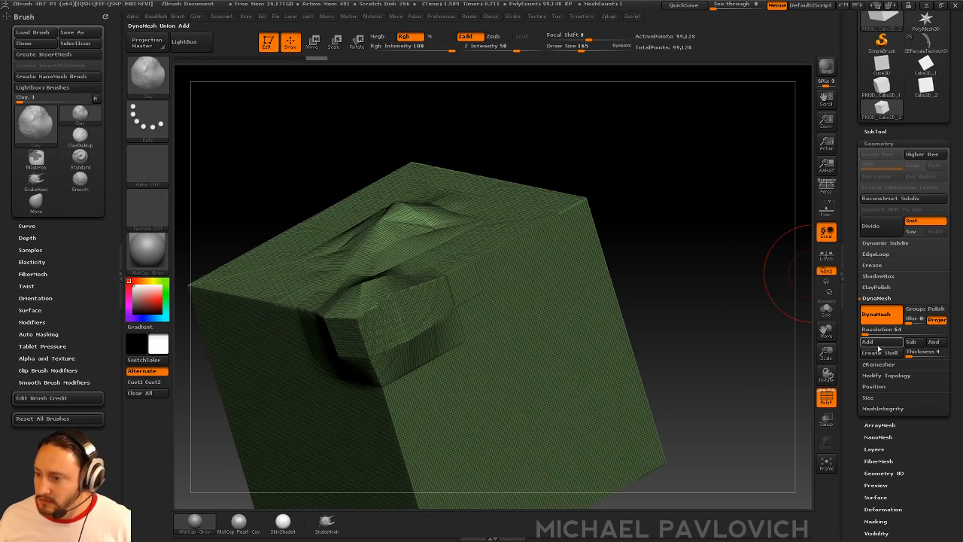
Set the DynaMesh resolution to 320, smooth the cube's top edge beside the bump, and remesh the cube
left_click(870, 332)
left_click_drag(519, 312, 463, 267, "shift")
left_click_drag(697, 211, 742, 283, "ctrl")
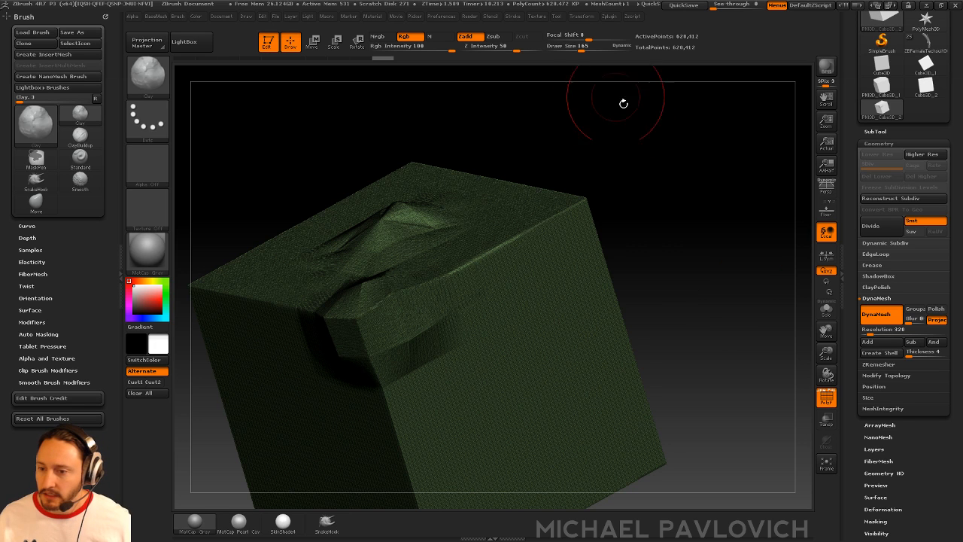
Remesh the cube at DynaMesh resolution 24, switch to the Standard brush and frame the model
left_click_drag(622, 101, 688, 150)
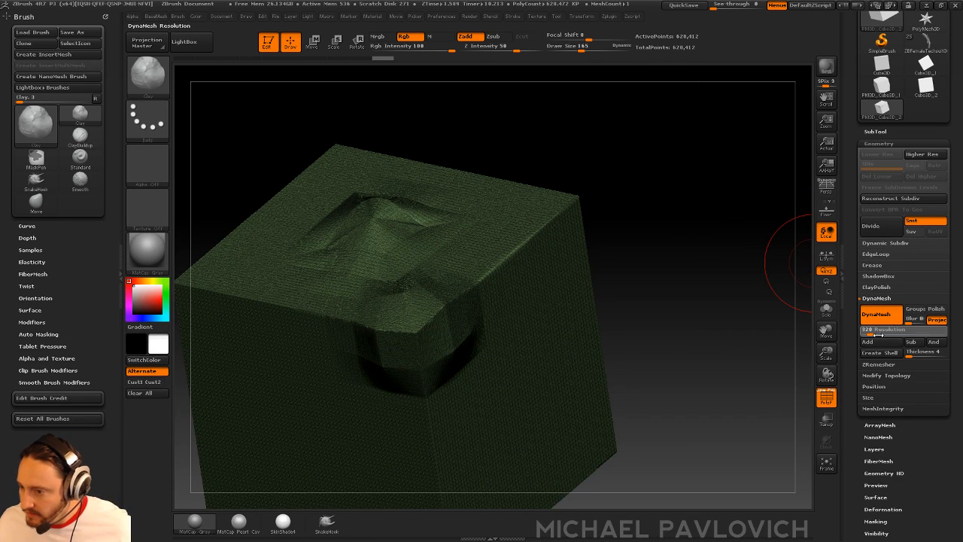
key("Return")
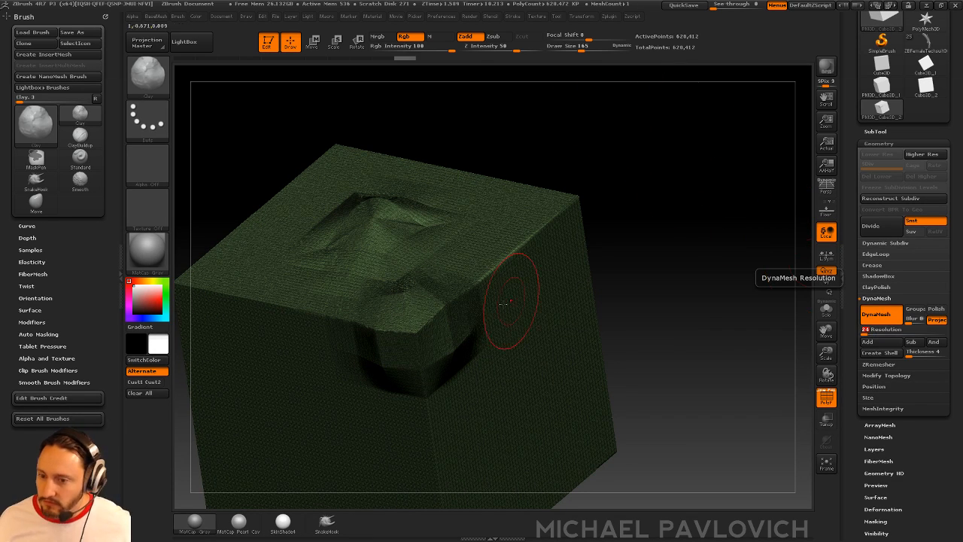
left_click_drag(625, 226, 721, 277, "ctrl")
key("b")
key("s")
key("t")
key("f")
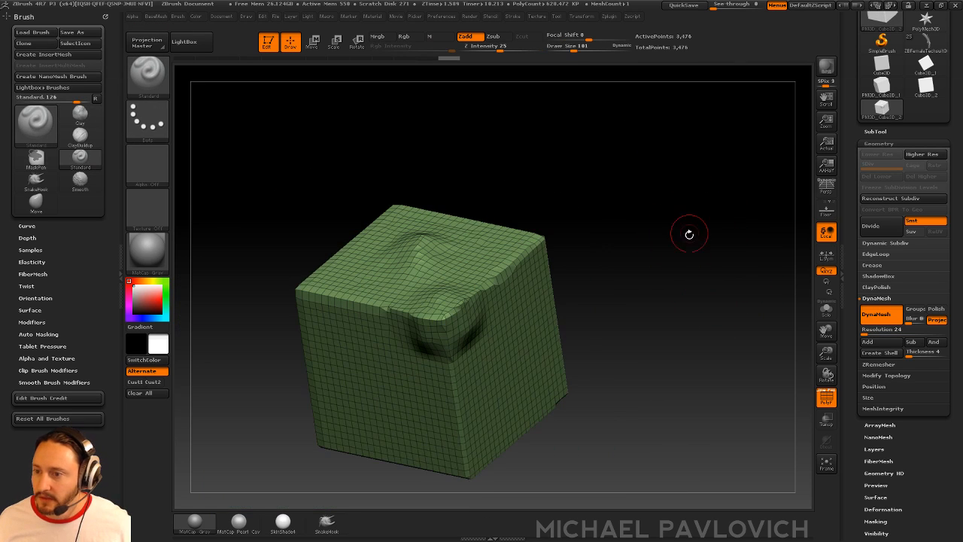
Remesh the cube at DynaMesh resolution 136 and hide the polyframe
left_click(866, 331)
type("136")
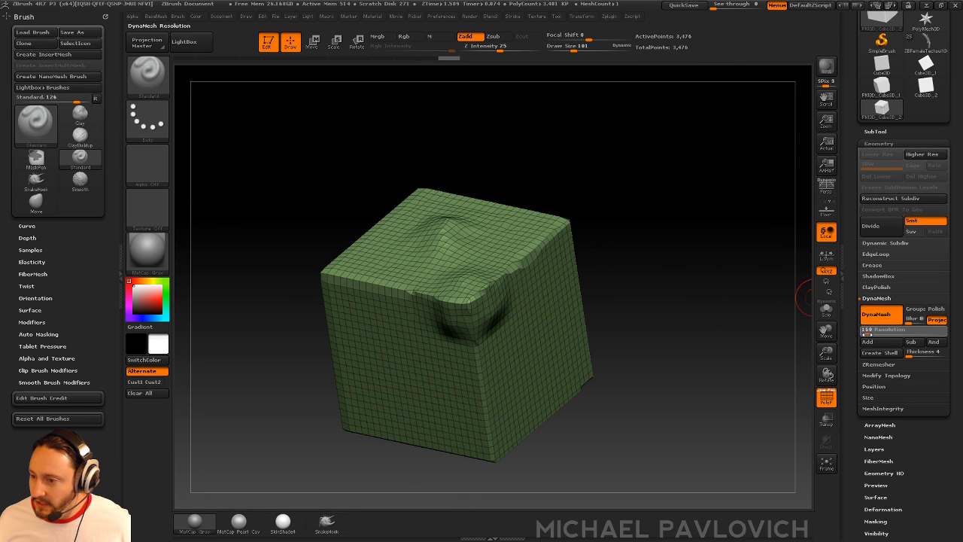
key("Return")
key("shift")
left_click_drag(697, 193, 752, 269, "ctrl")
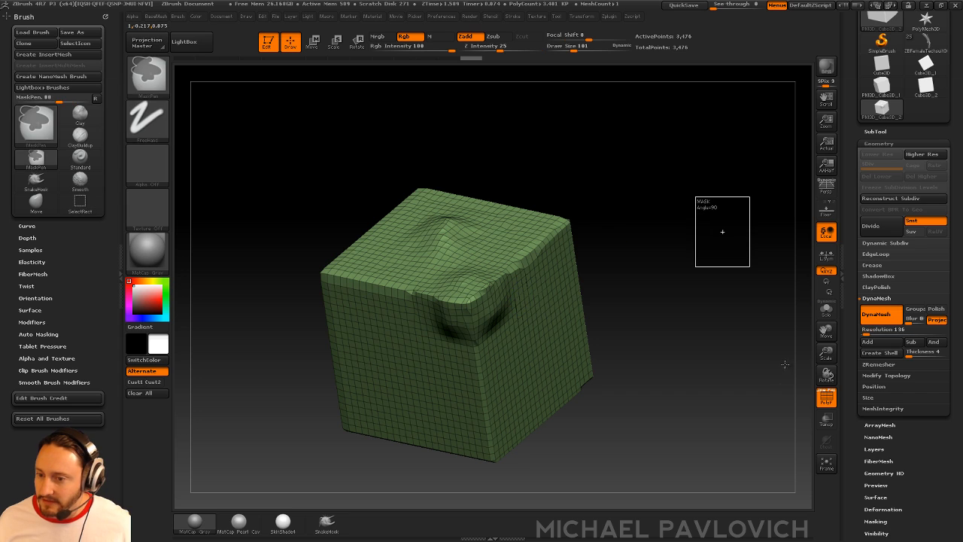
left_click(825, 399)
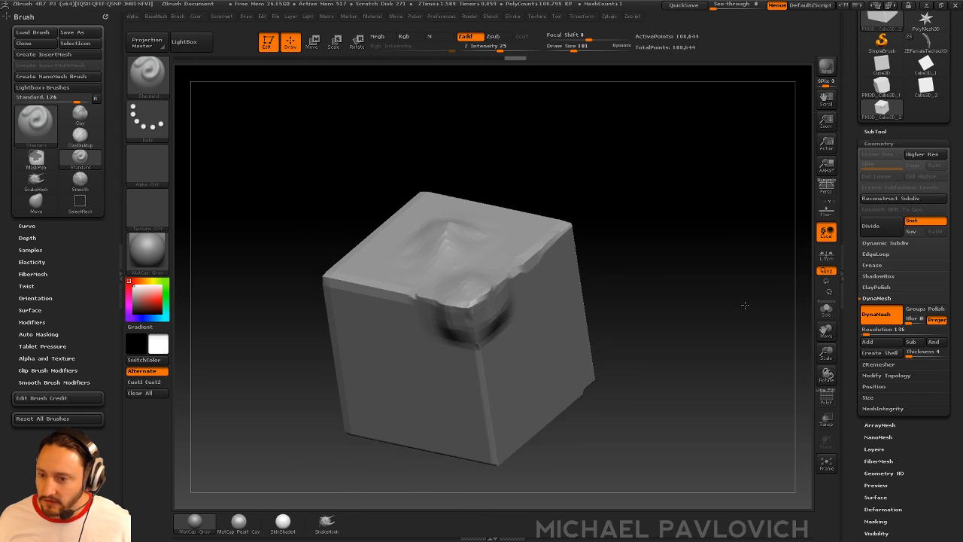
Switch to the Clay brush and assign it the square Alpha 28
left_click_drag(700, 211, 720, 230)
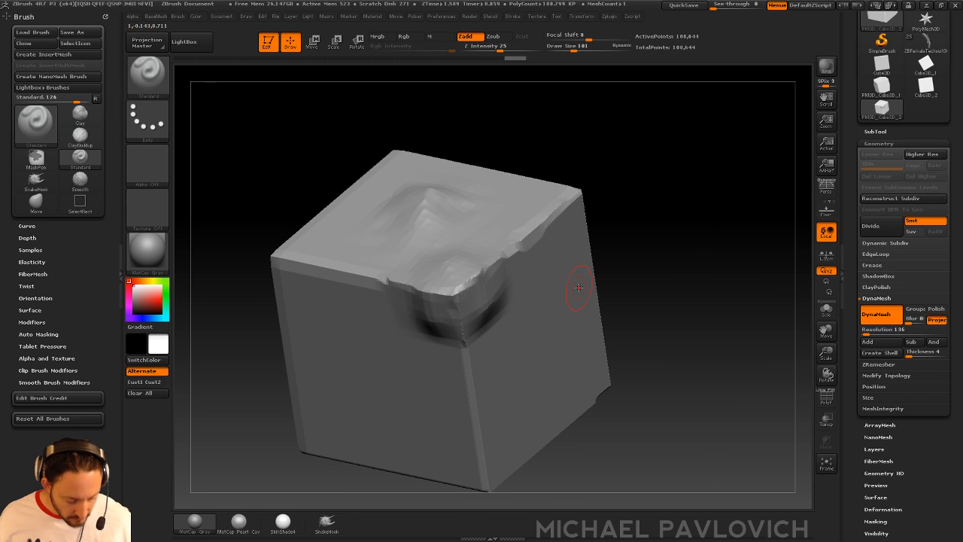
key("b")
key("c")
key("l")
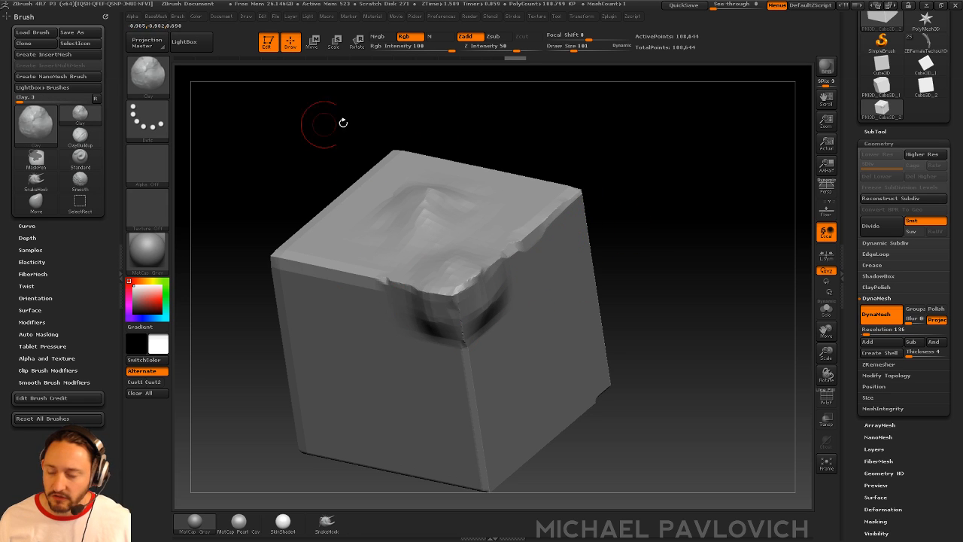
left_click(147, 134)
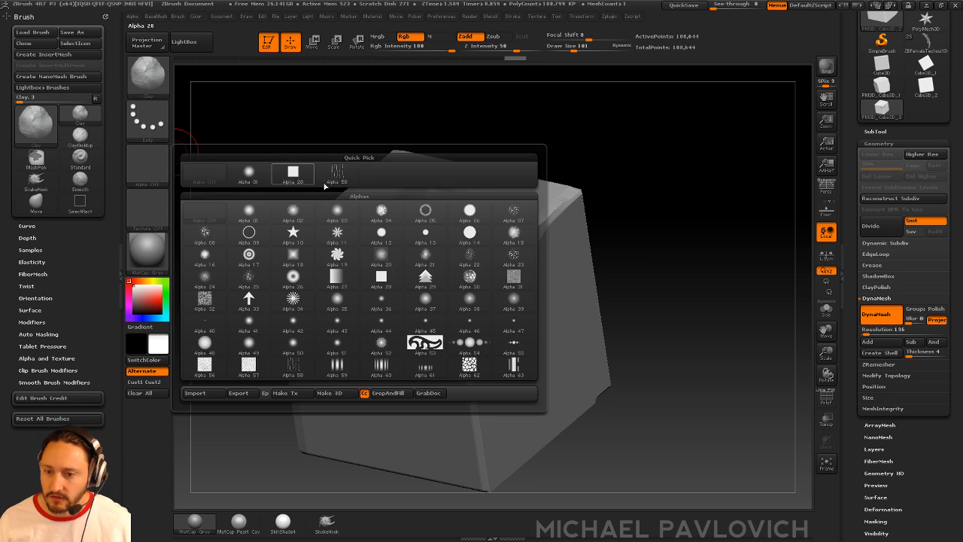
mouse_move(300, 181)
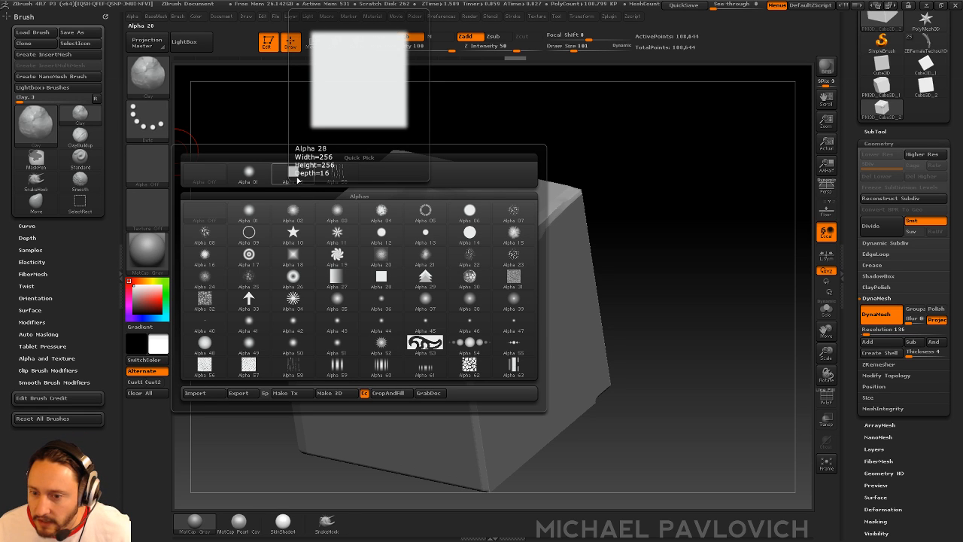
left_click(298, 180)
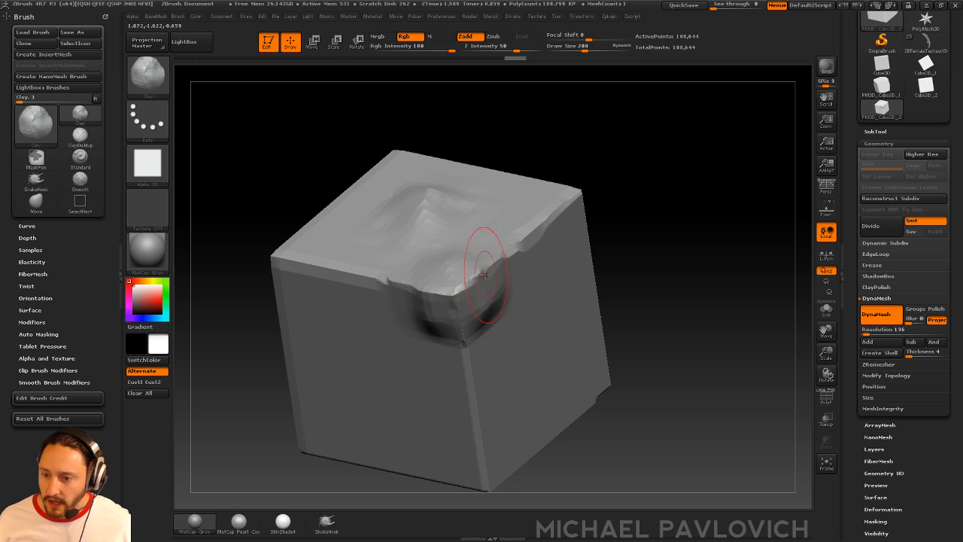
Build up rock-like clay forms on the cube's front corner and along the adjoining top edge
left_click_drag(478, 283, 459, 286)
left_click_drag(636, 196, 546, 244, "alt")
mouse_move(439, 277)
left_mouse_down()
mouse_move(472, 247)
mouse_move(489, 276)
left_mouse_up()
mouse_move(630, 211)
left_mouse_down()
mouse_move(601, 158)
mouse_move(624, 192)
left_mouse_up()
left_click_drag(489, 214, 452, 226)
mouse_move(647, 180)
left_mouse_down()
mouse_move(679, 204)
mouse_move(577, 183)
mouse_move(574, 165)
left_mouse_up()
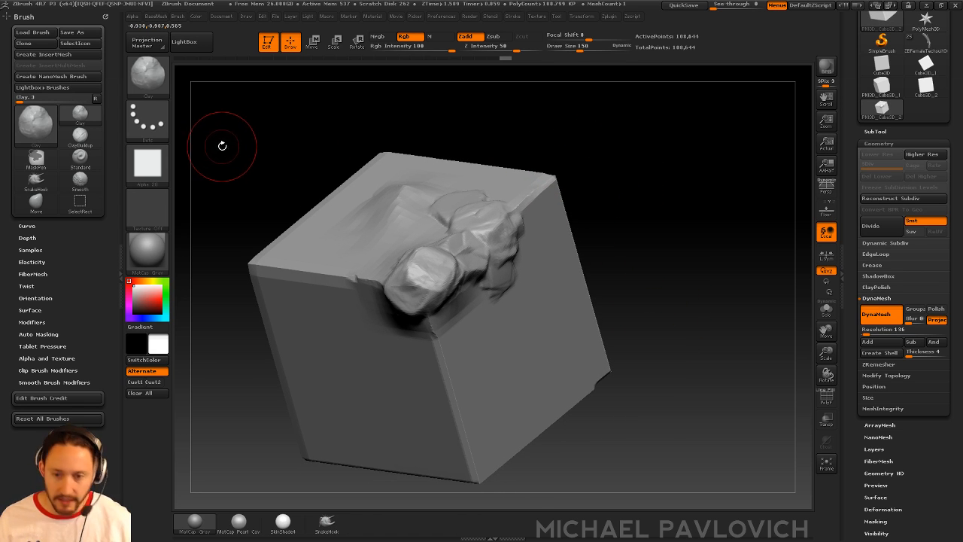
Switch to the TrimDynamic brush and assign it the square Alpha 28
key("b")
key("t")
key("d")
left_click(148, 166)
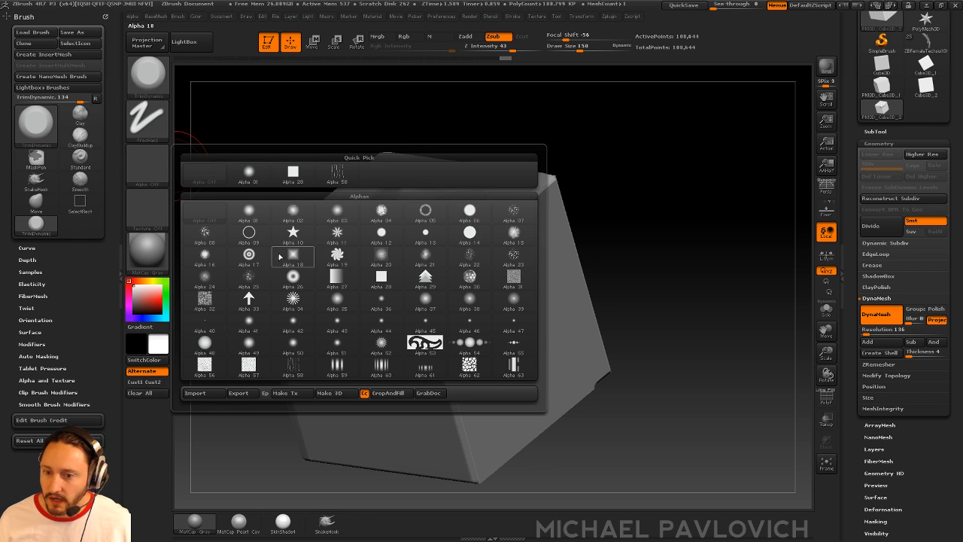
left_click(358, 285)
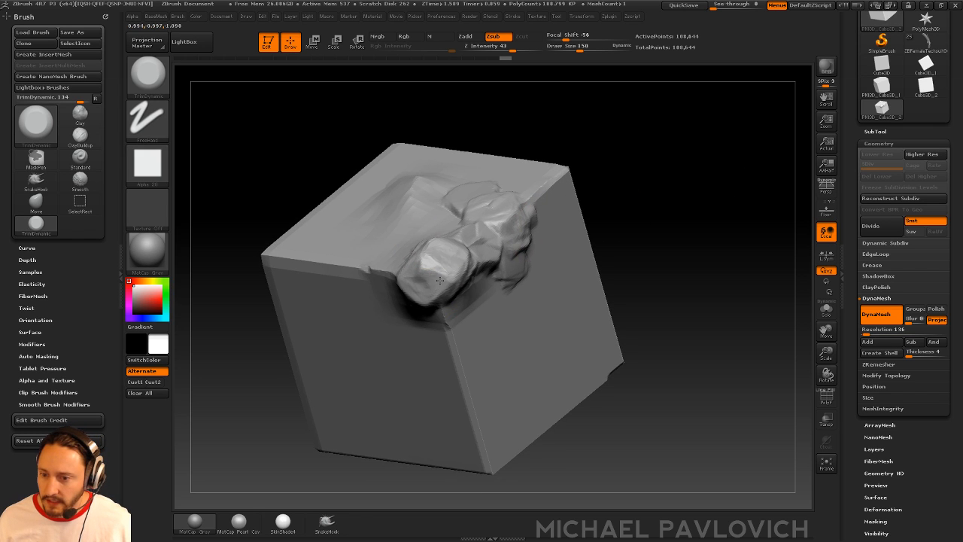
Flatten the rock forms on the cube's front corner and adjoining top edge into facets with TrimDynamic
left_click_drag(427, 264, 420, 264)
left_click_drag(661, 177, 602, 180)
mouse_move(429, 260)
left_mouse_down()
mouse_move(414, 296)
mouse_move(331, 268)
mouse_move(382, 281)
left_mouse_up()
left_click_drag(565, 221, 590, 185)
left_click_drag(422, 283, 400, 292)
left_click_drag(418, 257, 424, 265)
left_click_drag(656, 218, 591, 226)
Switch to the hPolish brush and assign it the square Alpha 28
key("b")
key("h")
key("p")
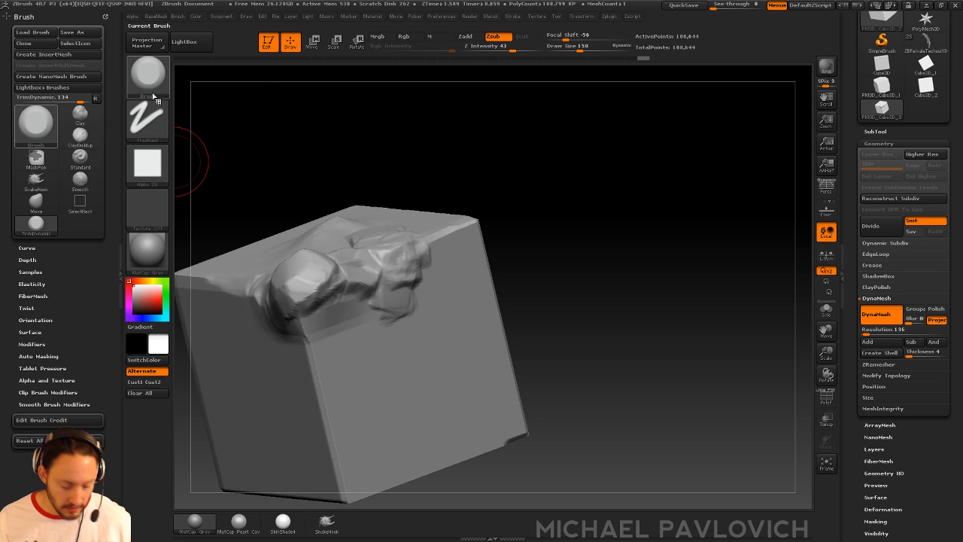
left_click(148, 163)
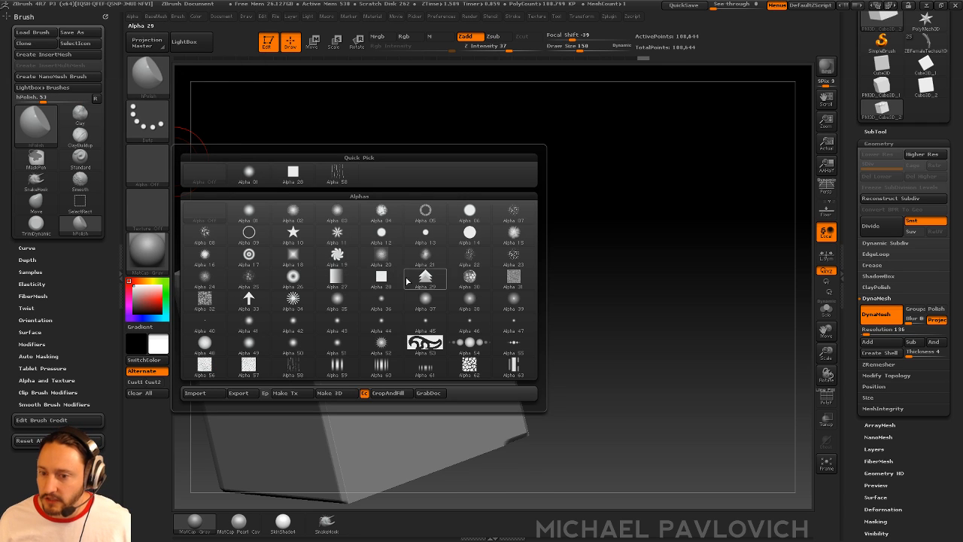
left_click(381, 278)
Polish flat planes into the boulder on the cube's front corner and the rocks beside it
left_click_drag(687, 257, 718, 246, "alt")
mouse_move(373, 274)
left_mouse_down()
mouse_move(365, 292)
mouse_move(369, 274)
mouse_move(381, 285)
left_mouse_up()
left_click_drag(413, 255, 405, 269)
left_click_drag(426, 264, 423, 295)
mouse_move(413, 268)
left_mouse_down()
mouse_move(396, 286)
mouse_move(394, 276)
left_mouse_up()
left_click_drag(531, 232, 584, 231)
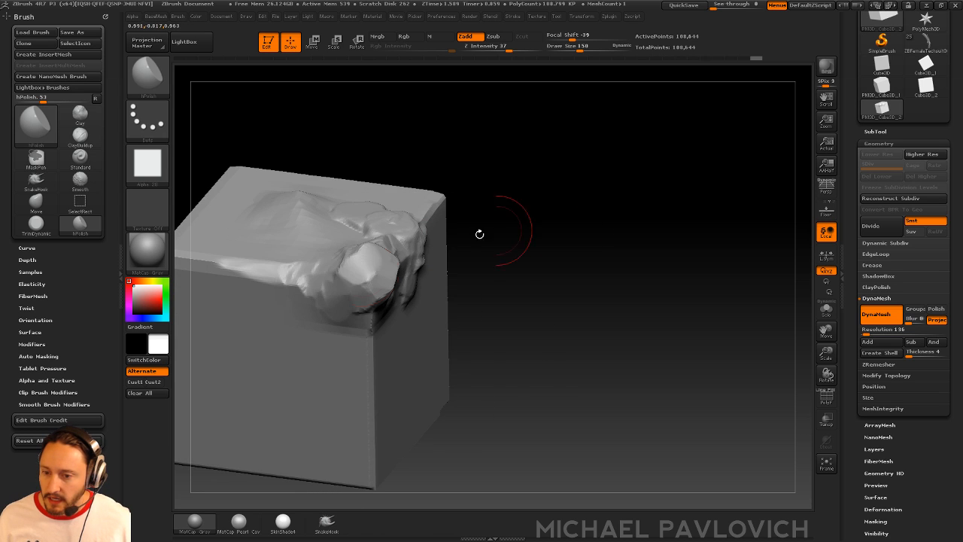
left_click_drag(355, 269, 330, 293)
left_click_drag(353, 247, 330, 290)
left_click_drag(331, 278, 351, 259)
left_click_drag(557, 249, 615, 240)
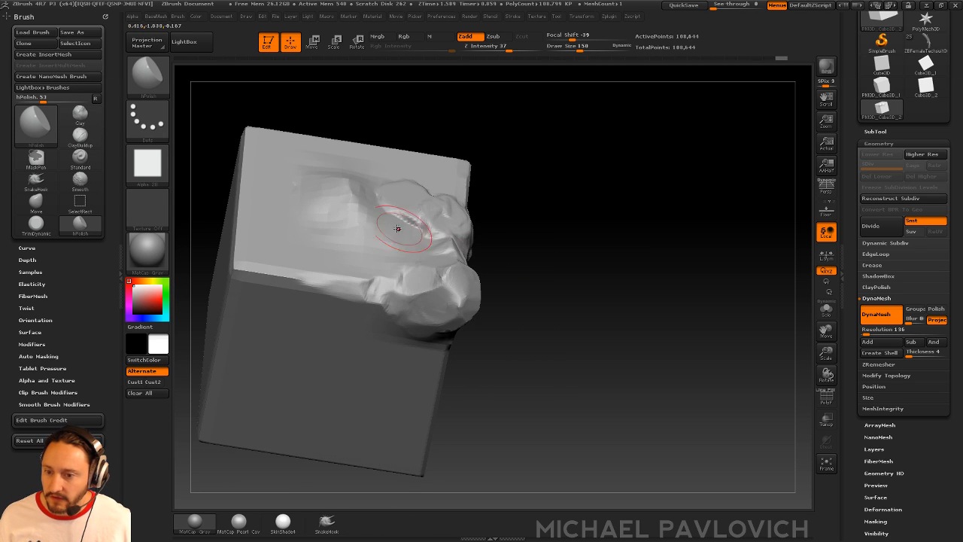
Polish the raised forms on the cube's top face behind the front corner
left_click_drag(330, 194, 314, 213)
mouse_move(348, 185)
left_mouse_down()
mouse_move(334, 237)
mouse_move(332, 199)
left_mouse_up()
left_click_drag(358, 187, 352, 220)
left_click_drag(511, 180, 587, 173)
mouse_move(430, 220)
left_mouse_down()
mouse_move(409, 241)
mouse_move(397, 224)
left_mouse_up()
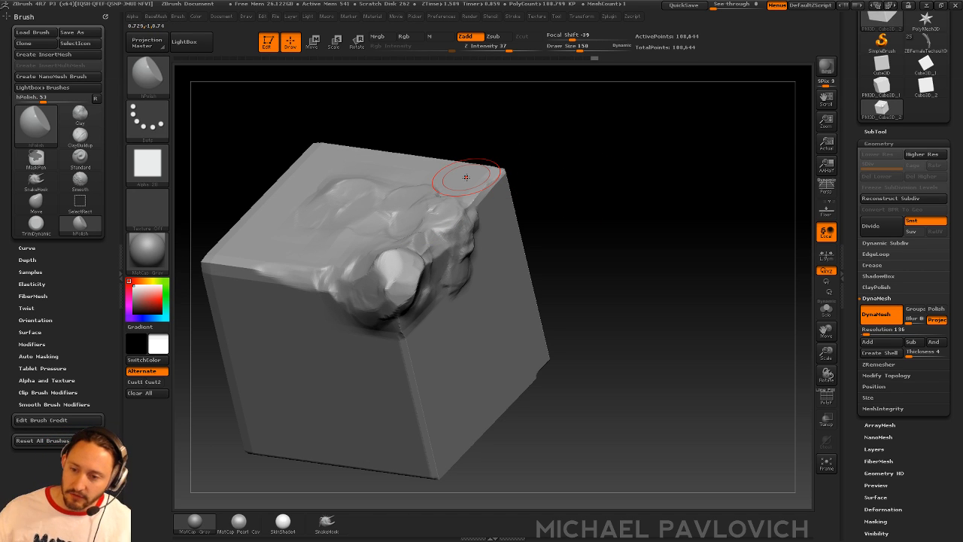
Switch to the TrimDynamic brush at draw size 232 and cut broad planes into the front corner boulder
mouse_move(686, 168)
left_mouse_down()
mouse_move(679, 148)
mouse_move(721, 151)
left_mouse_up()
key("b")
key("t")
key("d")
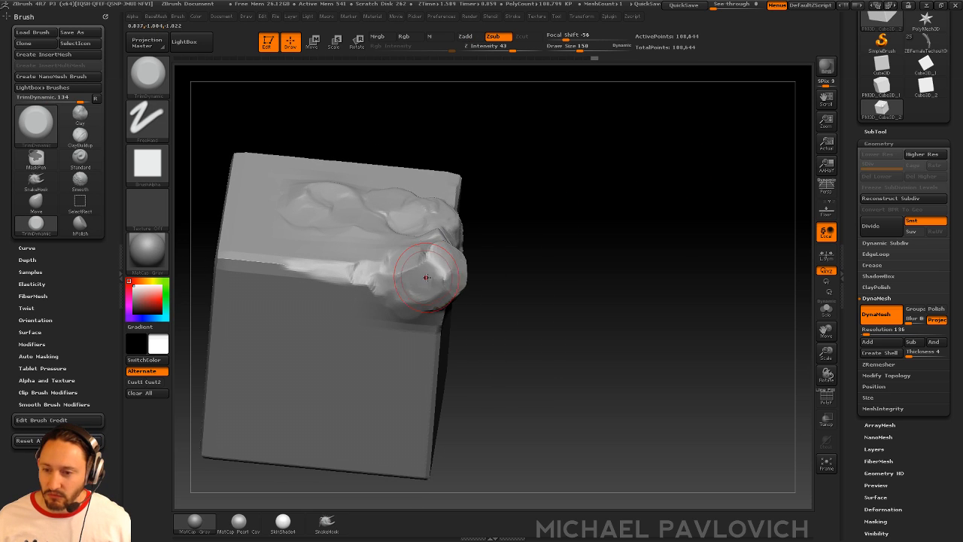
key("]")
left_click_drag(437, 270, 426, 262)
left_click_drag(382, 272, 439, 261)
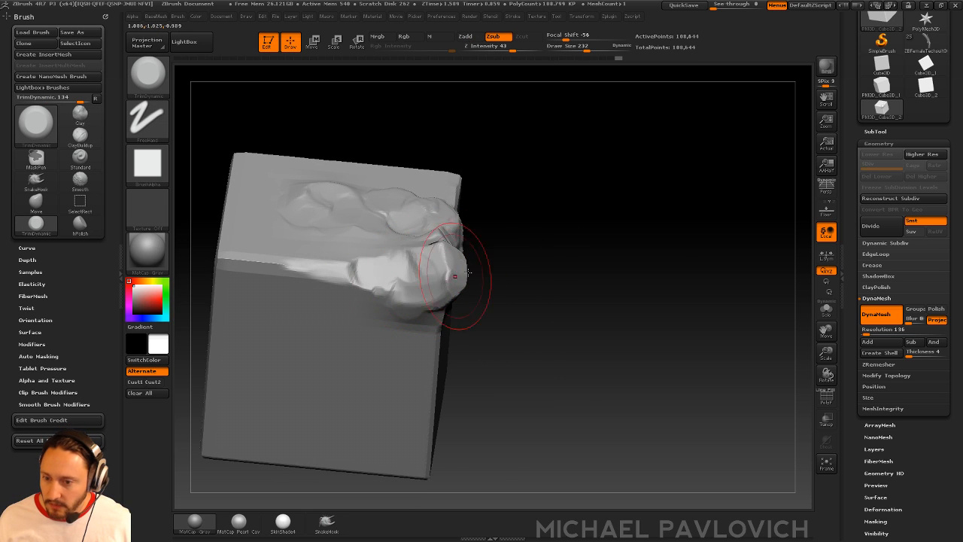
mouse_move(542, 290)
left_mouse_down()
mouse_move(467, 279)
mouse_move(455, 264)
mouse_move(464, 264)
left_mouse_up()
mouse_move(675, 196)
left_mouse_down()
mouse_move(652, 224)
mouse_move(640, 198)
left_mouse_up()
Load the TrimSmoothBorder brush from the LightBox Trim brush folder and assign it the square alpha
key("comma")
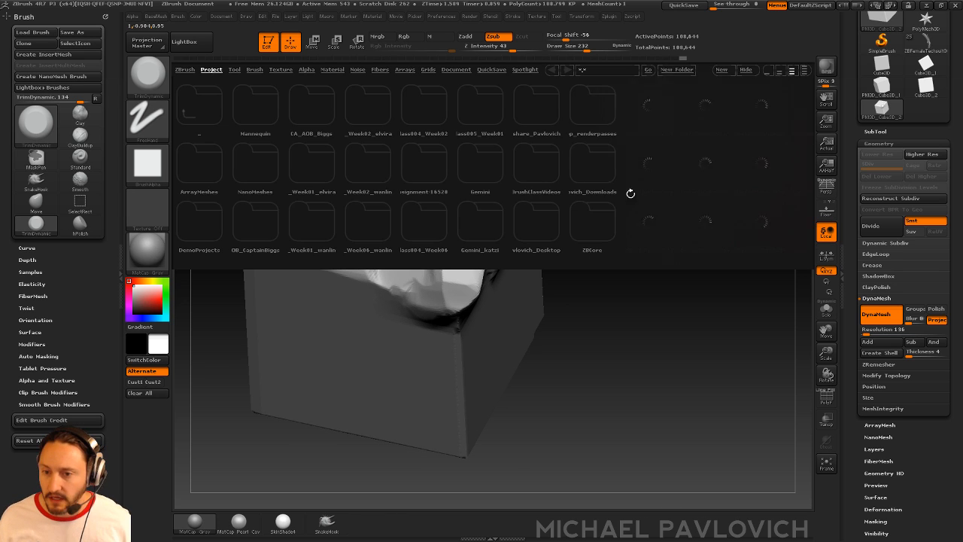
left_click(256, 70)
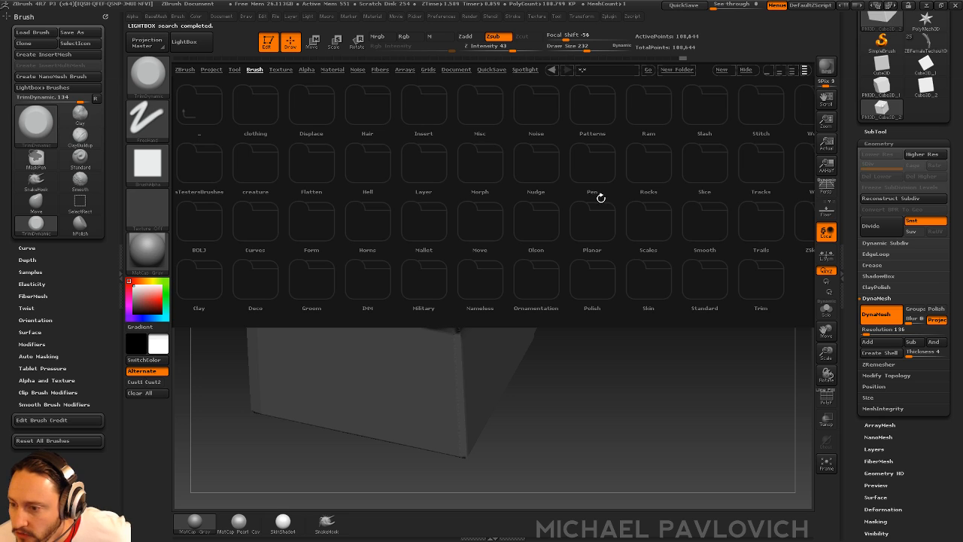
left_click(643, 240)
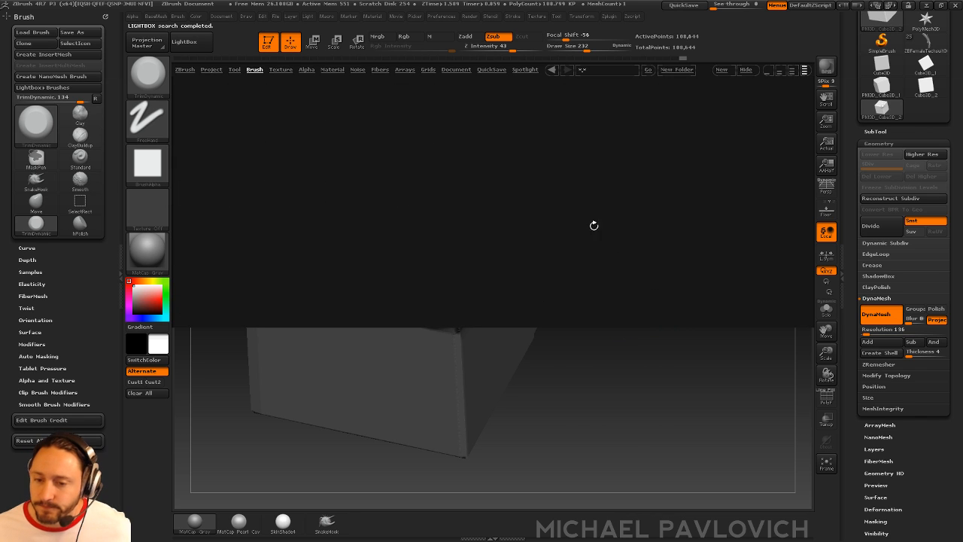
double_click(313, 280)
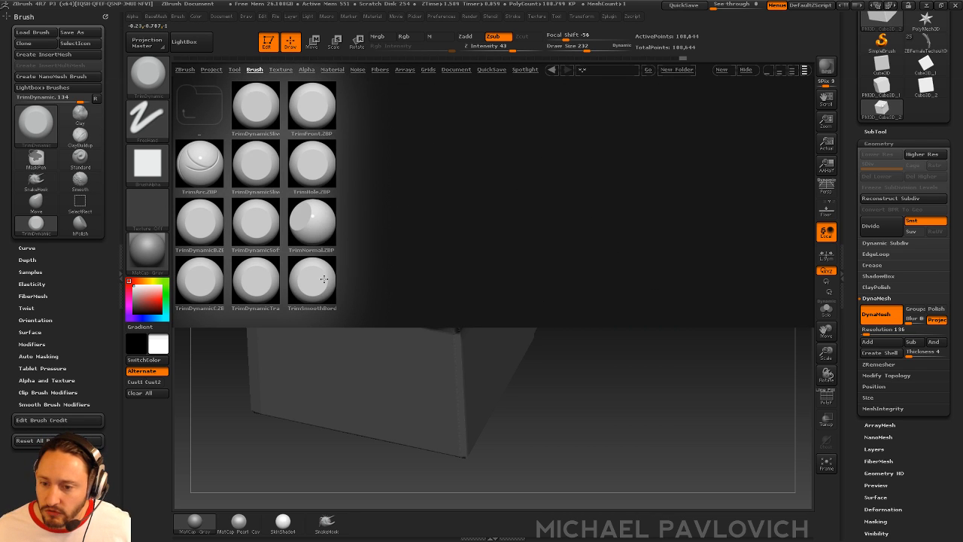
left_click(157, 163)
left_click(388, 179)
Slice flat facets into the rock on the top edge behind the front corner with TrimSmoothBorder
left_click_drag(638, 205, 612, 188)
left_click_drag(482, 271, 503, 266)
left_click_drag(582, 211, 596, 232)
mouse_move(474, 241)
left_mouse_down()
mouse_move(471, 253)
mouse_move(500, 245)
left_mouse_up()
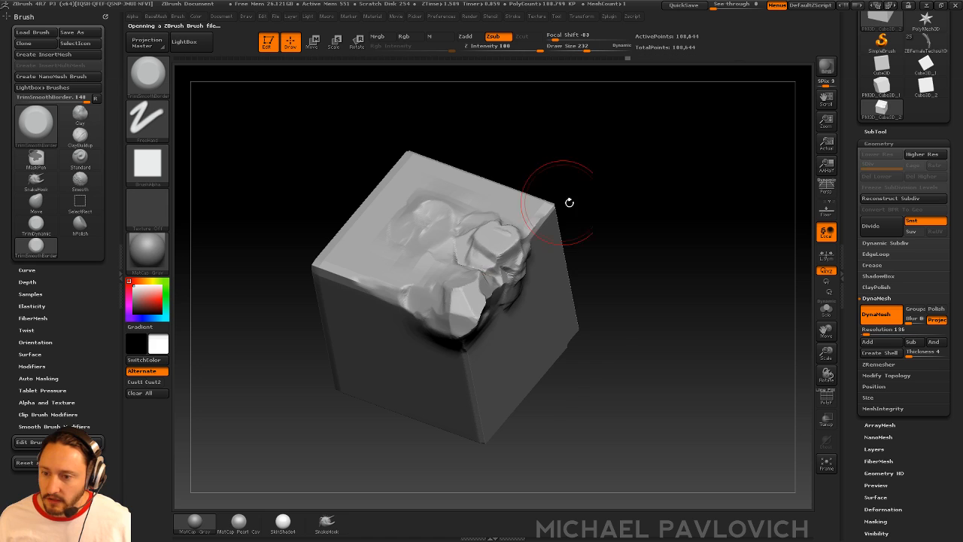
left_click_drag(570, 203, 535, 205)
left_click_drag(497, 247, 514, 250)
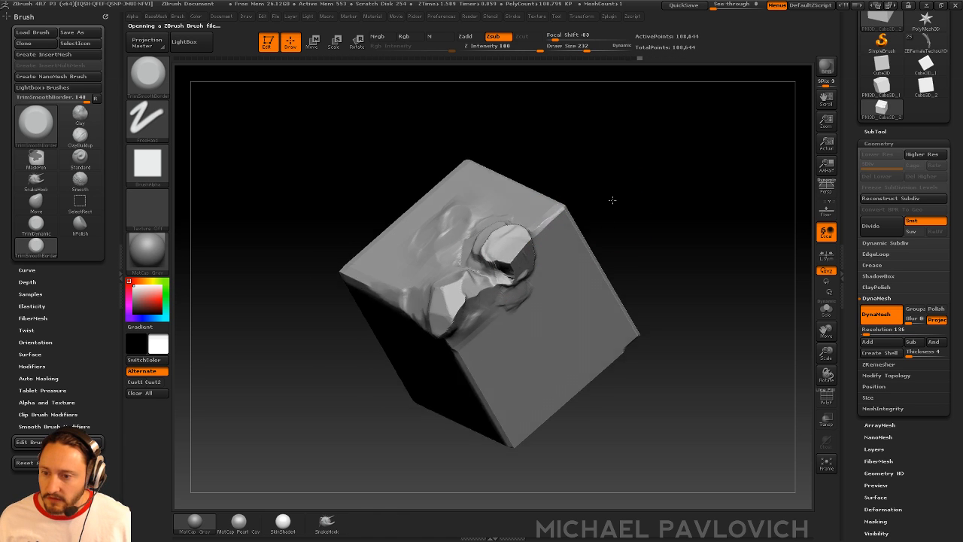
Trim down the front corner boulder from several sides with hard, flat cuts
left_click_drag(610, 201, 595, 226)
left_click_drag(445, 305, 449, 301)
left_click_drag(576, 231, 548, 242)
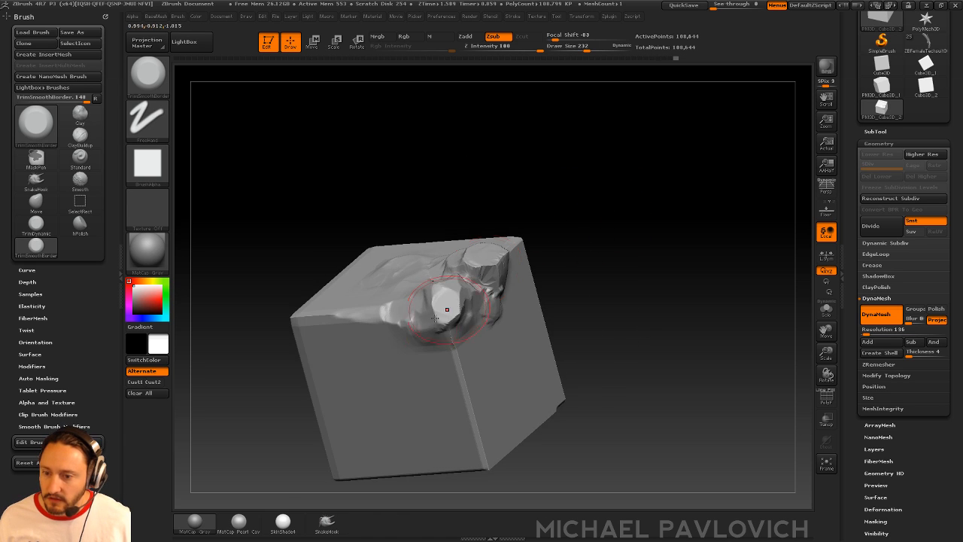
mouse_move(446, 310)
left_mouse_down()
mouse_move(433, 325)
mouse_move(442, 343)
left_mouse_up()
mouse_move(422, 320)
left_mouse_down()
mouse_move(402, 309)
mouse_move(358, 315)
left_mouse_up()
left_click_drag(570, 263, 527, 261)
mouse_move(466, 308)
left_mouse_down()
mouse_move(444, 320)
mouse_move(412, 303)
left_mouse_up()
left_click_drag(648, 247, 591, 254)
left_click_drag(419, 301, 428, 284)
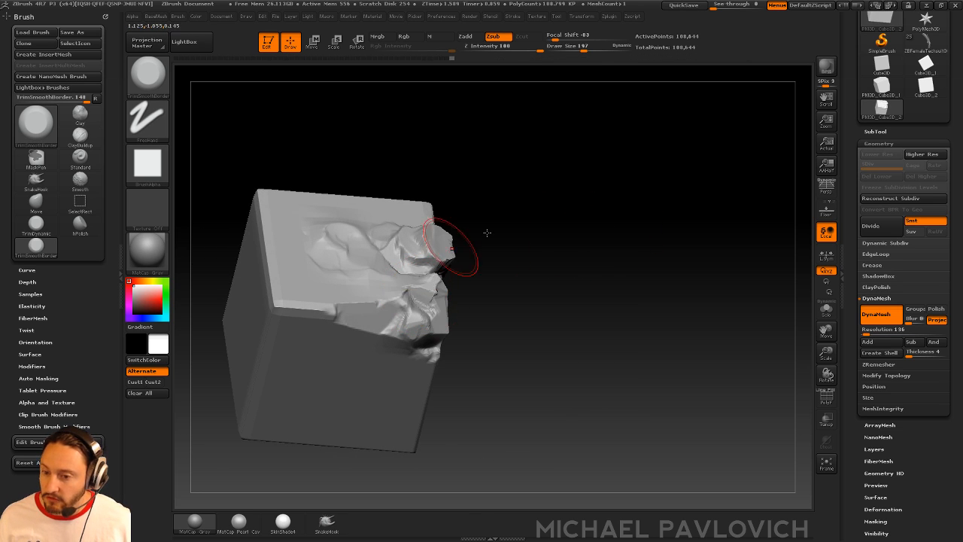
Shave angular planes into the outer sides and tops of the rocks along the sculpted edge
left_click_drag(557, 233, 512, 240)
left_click_drag(443, 285, 431, 288)
left_click_drag(472, 283, 463, 263)
left_click_drag(561, 218, 531, 188)
mouse_move(435, 242)
left_mouse_down()
mouse_move(414, 259)
mouse_move(383, 256)
left_mouse_up()
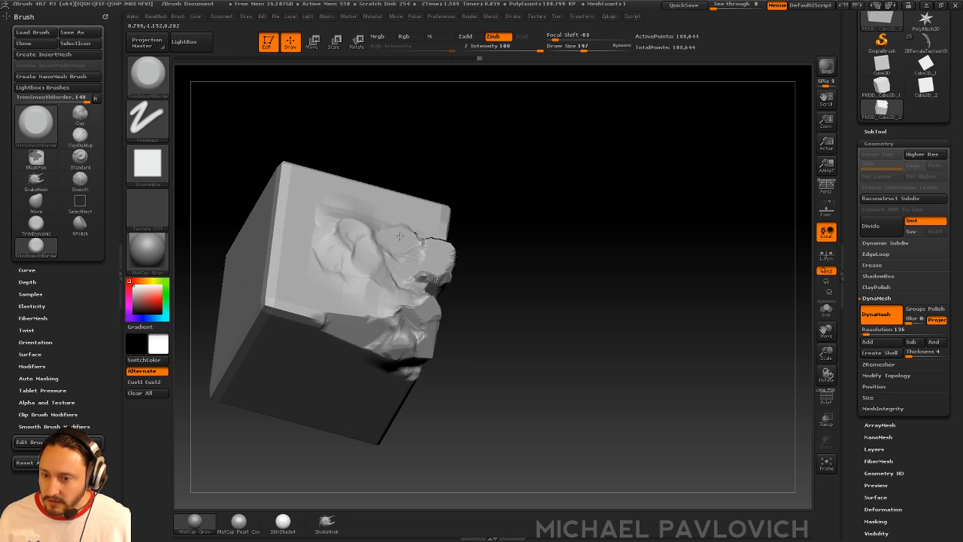
Trim the rock forms on the top face and remesh the cube with DynaMesh
left_click_drag(527, 248, 550, 226)
mouse_move(380, 256)
left_mouse_down()
mouse_move(371, 235)
mouse_move(361, 252)
left_mouse_up()
mouse_move(512, 241)
left_mouse_down()
mouse_move(660, 217)
mouse_move(595, 239)
mouse_move(608, 193)
left_mouse_up()
key("ctrl")
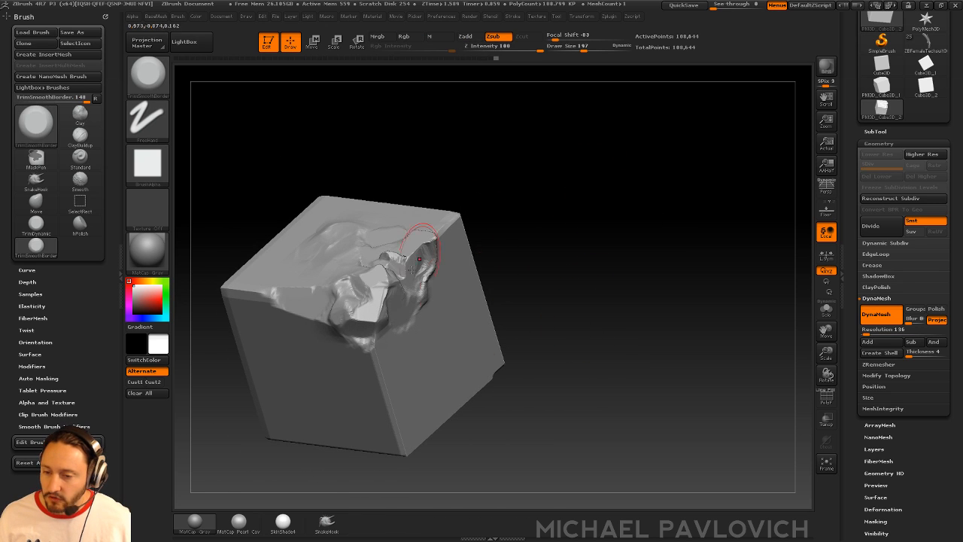
mouse_move(576, 344)
left_mouse_down()
mouse_move(645, 262)
mouse_move(703, 216)
mouse_move(657, 222)
left_mouse_up()
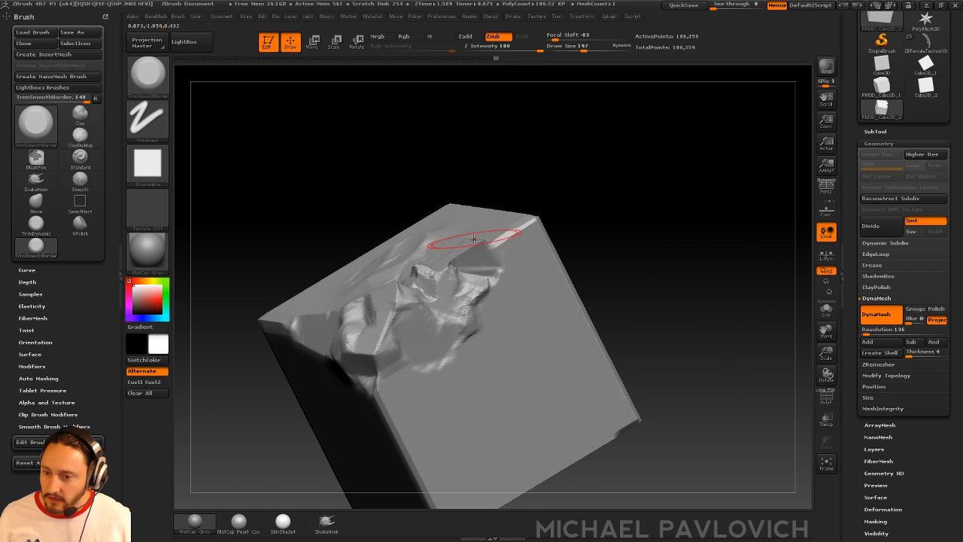
Carve the rock at the far end of the sculpted edge flat and update the DynaMesh
left_click_drag(479, 242, 515, 236)
left_click_drag(595, 173, 581, 211)
left_click_drag(482, 256, 506, 242)
key("ctrl")
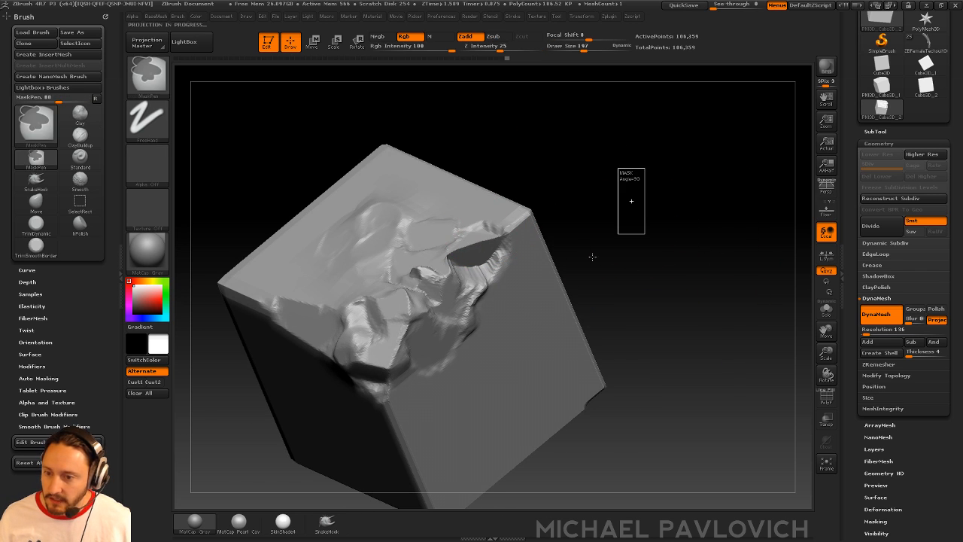
Chip away the cube corner at the far end of the sculpted edge and remesh the result
left_click_drag(573, 220, 510, 200)
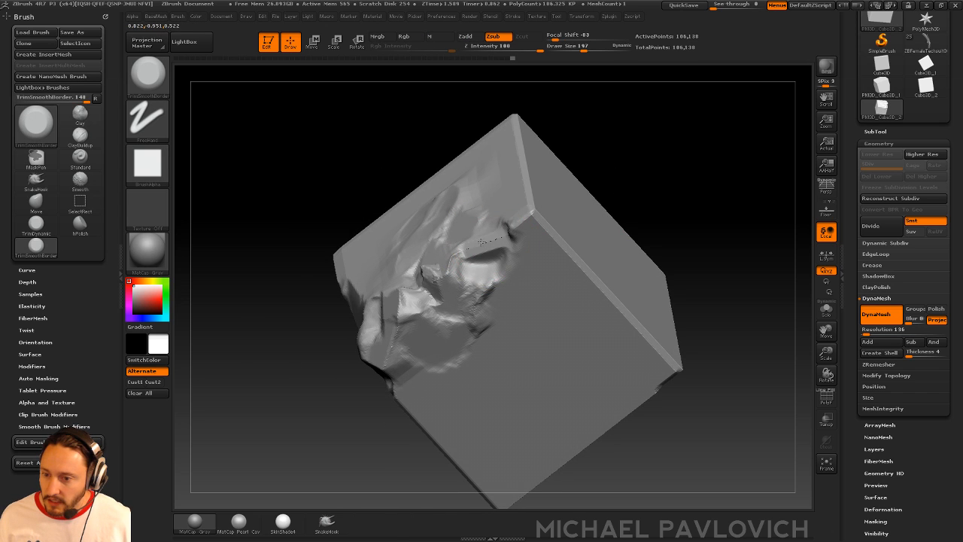
left_click_drag(572, 177, 527, 200)
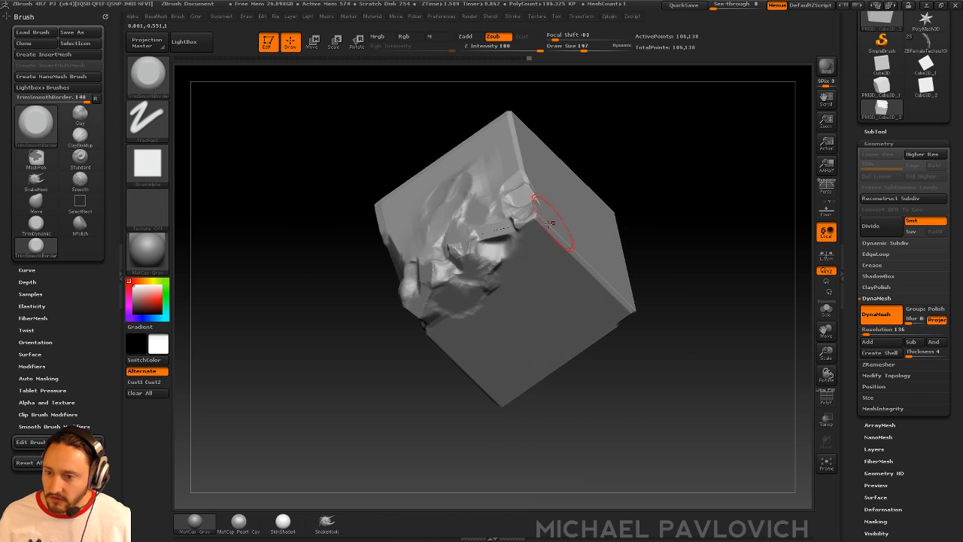
right_click_drag(512, 226, 542, 189)
left_click_drag(486, 240, 513, 226)
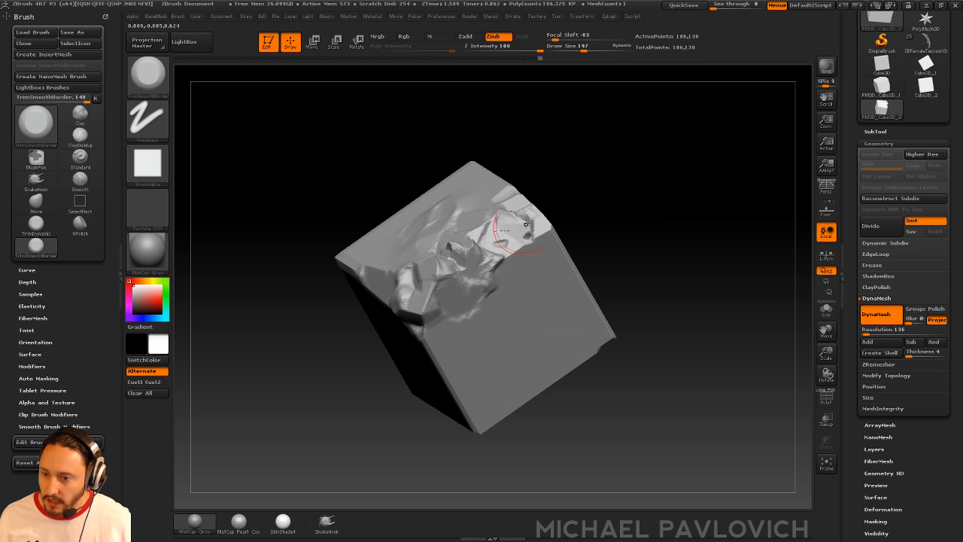
mouse_move(649, 178)
left_mouse_down("ctrl")
mouse_move(614, 234)
mouse_move(637, 198)
mouse_move(664, 185)
mouse_move(702, 219)
left_mouse_up("ctrl")
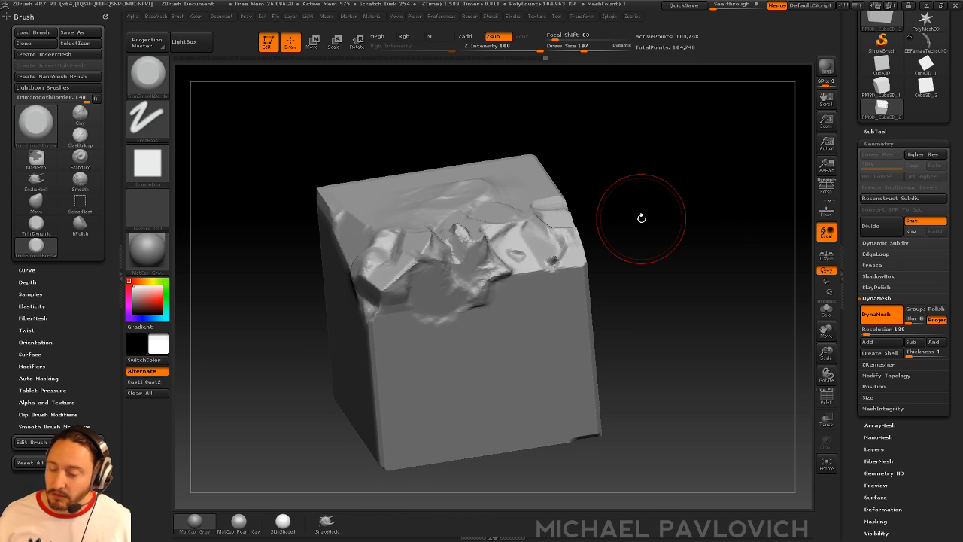
mouse_move(641, 218)
left_mouse_down()
mouse_move(604, 241)
mouse_move(679, 224)
mouse_move(643, 216)
left_mouse_up()
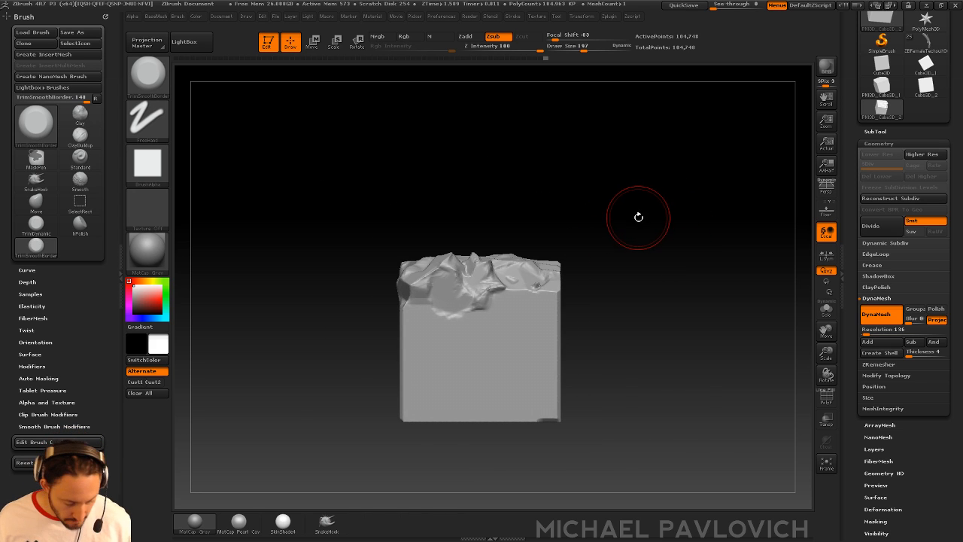
key("b")
key("i")
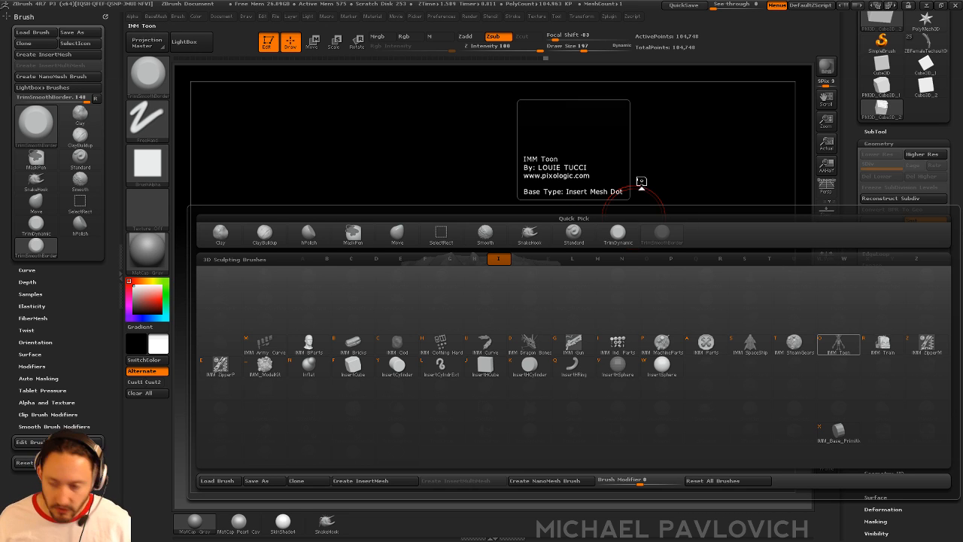
key("o")
key("m")
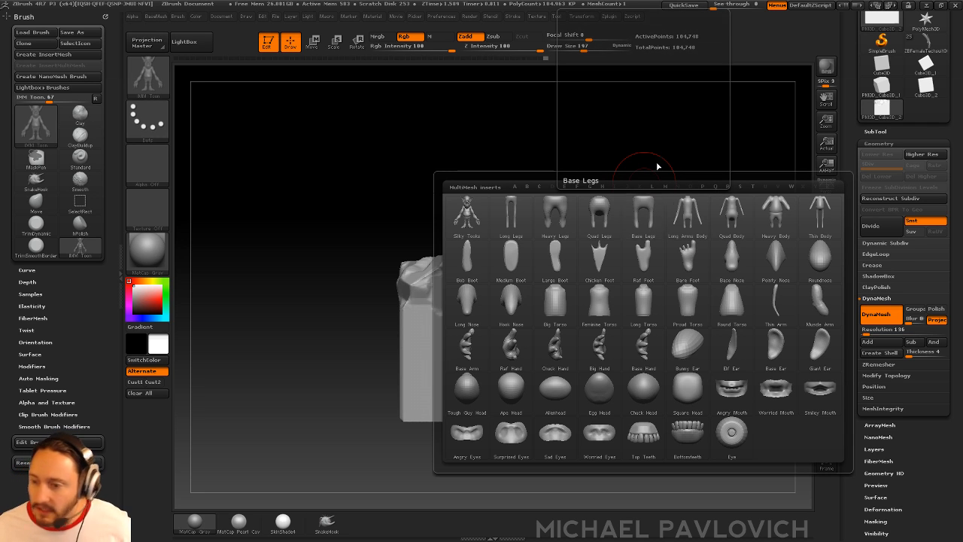
left_click(653, 222)
Switch to the IMM BParts brush and choose its Female Head insert mesh
key("b")
key("i")
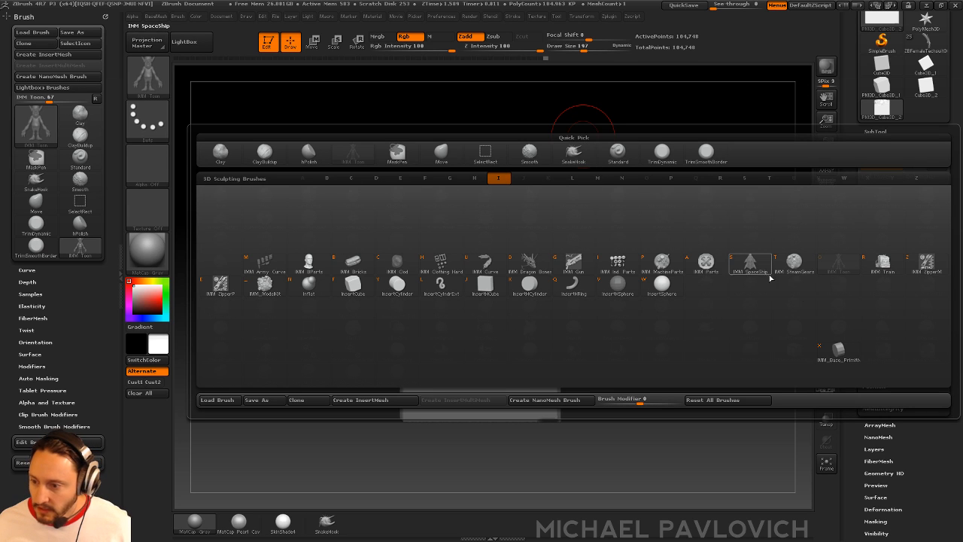
left_click(308, 264)
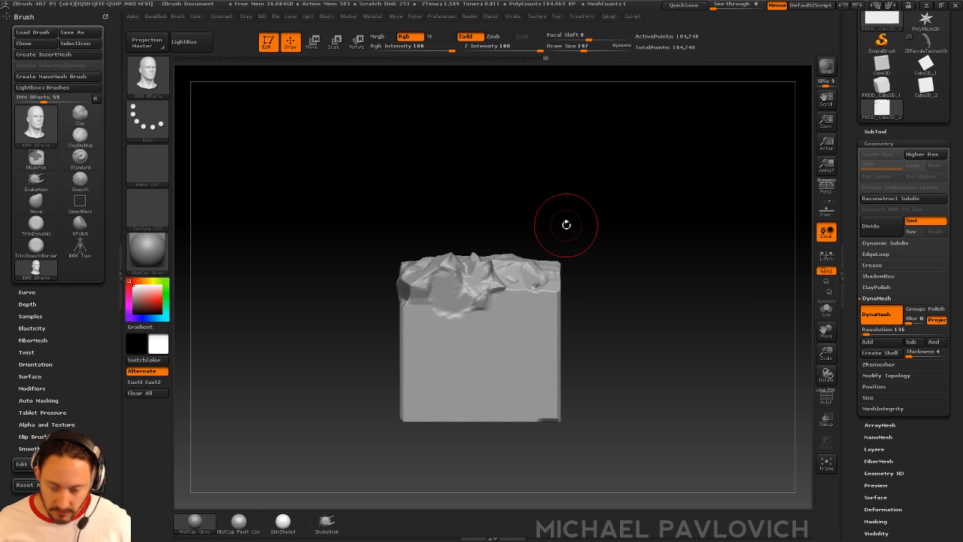
key("m")
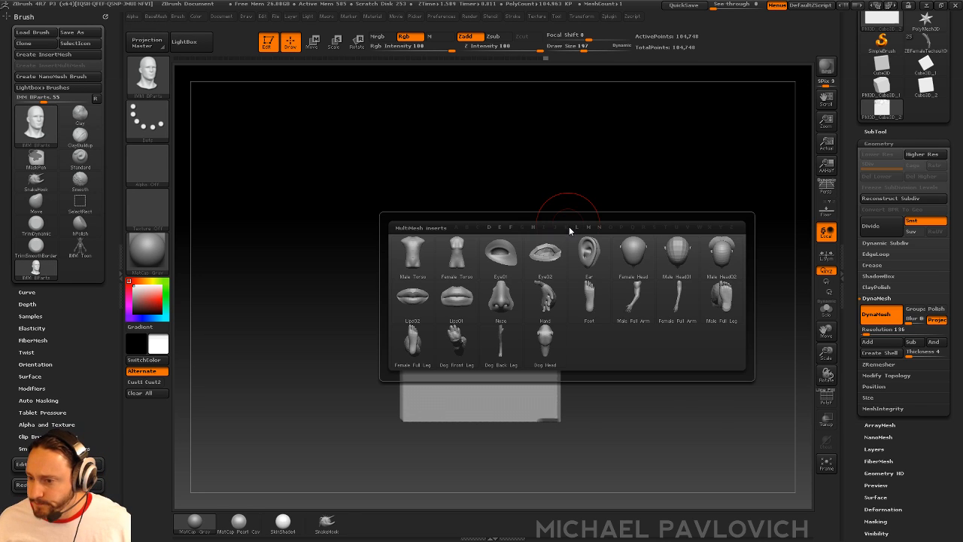
left_click(634, 253)
Insert the female head on the cube's sculpted top face and reposition it with the Move transpose line
left_click_drag(645, 234, 652, 280)
left_click_drag(595, 106, 617, 211, "shift")
left_click_drag(479, 279, 482, 350)
mouse_move(662, 258)
left_mouse_down()
mouse_move(647, 171)
mouse_move(624, 211)
left_mouse_up()
key("w")
mouse_move(500, 194)
left_mouse_down()
mouse_move(500, 94)
mouse_move(500, 121)
left_mouse_up()
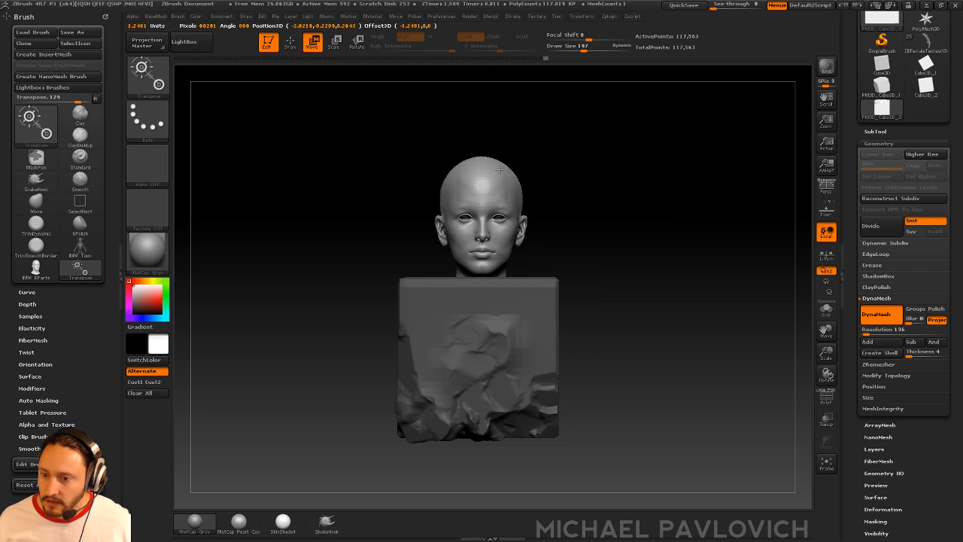
Move the head down into the sculpted face until it is partly embedded, and merge both with DynaMesh
key("q")
mouse_move(585, 193)
left_mouse_down()
mouse_move(645, 201)
mouse_move(583, 178)
left_mouse_up()
key("w")
left_click_drag(460, 194, 461, 92)
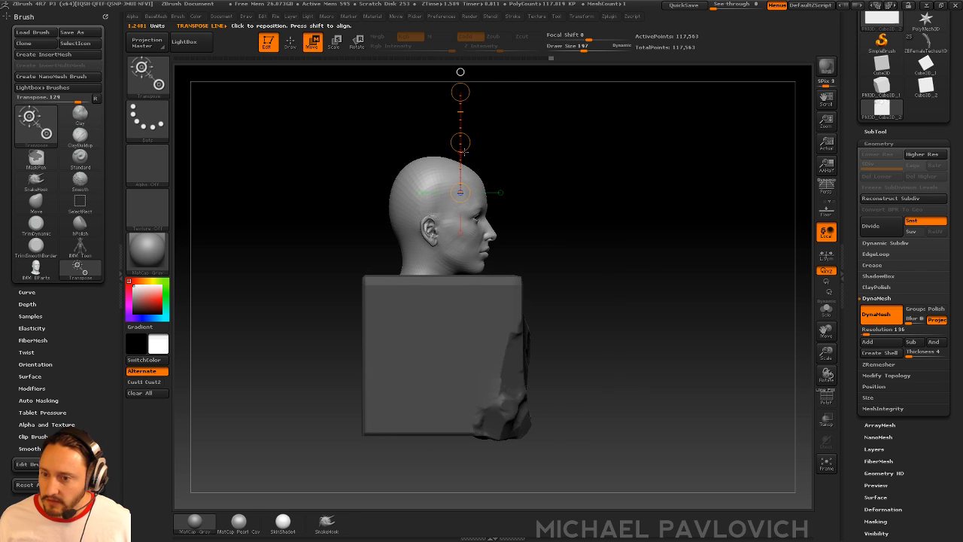
mouse_move(460, 142)
left_mouse_down()
mouse_move(517, 170)
mouse_move(548, 262)
mouse_move(670, 254)
mouse_move(650, 232)
mouse_move(710, 258)
mouse_move(681, 245)
mouse_move(630, 146)
mouse_move(679, 158)
left_mouse_up()
key("q")
key("ctrl")
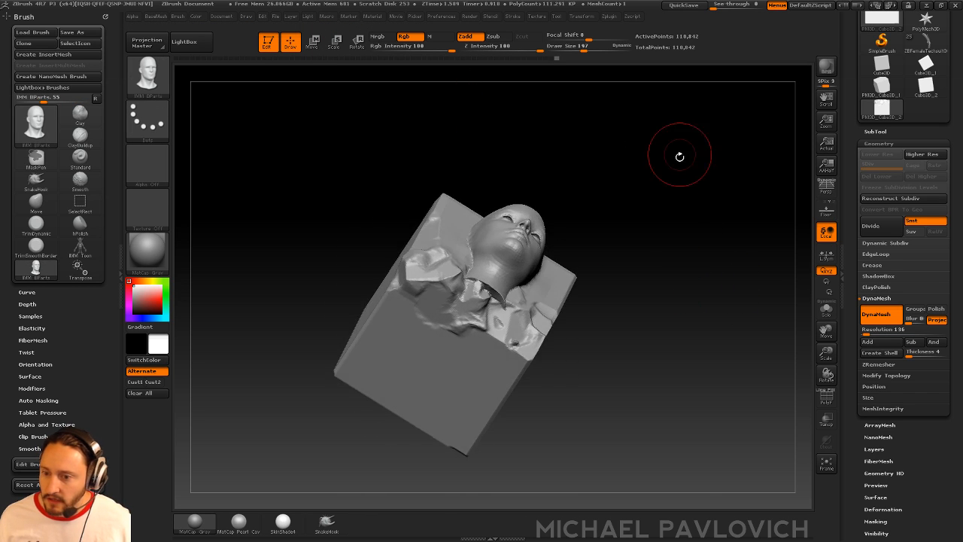
Inflate the base of the head's neck with the Inflat brush and update the DynaMesh
mouse_move(663, 249)
left_mouse_down()
mouse_move(707, 253)
mouse_move(670, 204)
mouse_move(649, 231)
left_mouse_up()
key("b")
key("i")
key("n")
mouse_move(464, 292)
left_mouse_down()
mouse_move(453, 301)
mouse_move(465, 297)
left_mouse_up()
left_click_drag(642, 202, 631, 253, "ctrl")
Switch to the Clay brush and build up rough clay around the base of the neck
key("b")
key("c")
key("l")
left_click_drag(594, 215, 572, 249)
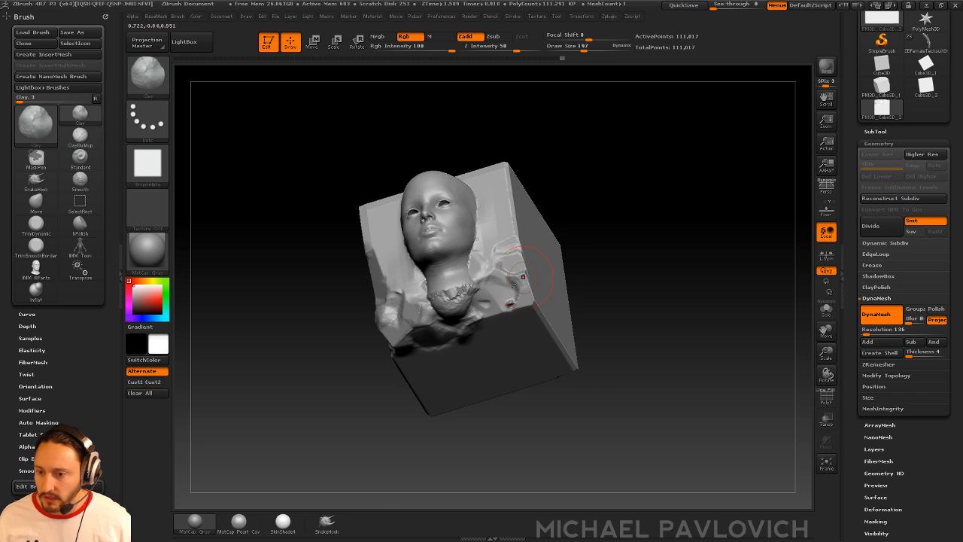
left_click_drag(489, 282, 442, 306)
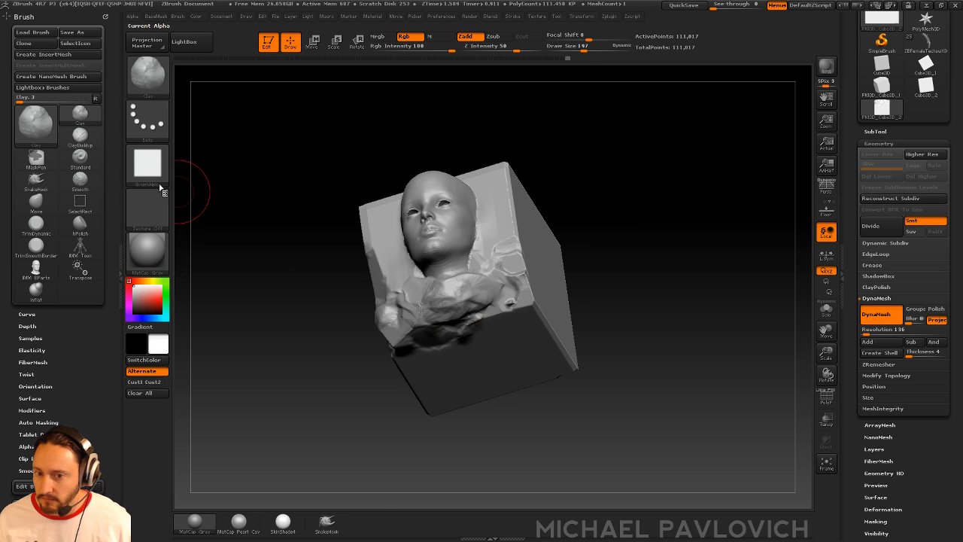
Switch to the TrimDynamic brush for trimming the clay around the neck
mouse_move(637, 177)
left_mouse_down()
mouse_move(626, 203)
mouse_move(636, 194)
left_mouse_up()
key("b")
key("t")
key("d")
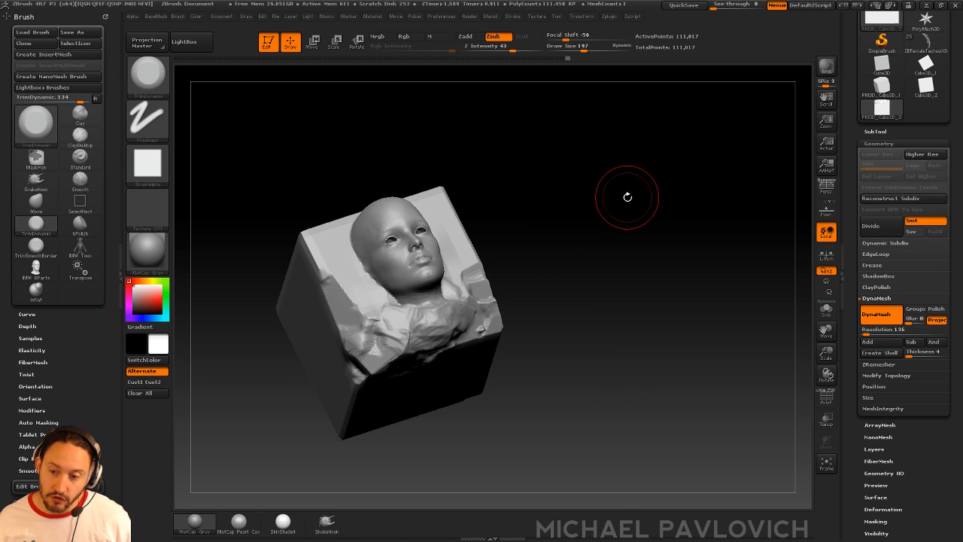
Switch to the ClayTubes brush, add clay strokes to the block's side and top corner beside the head, and update the DynaMesh
key("b")
key("c")
key("t")
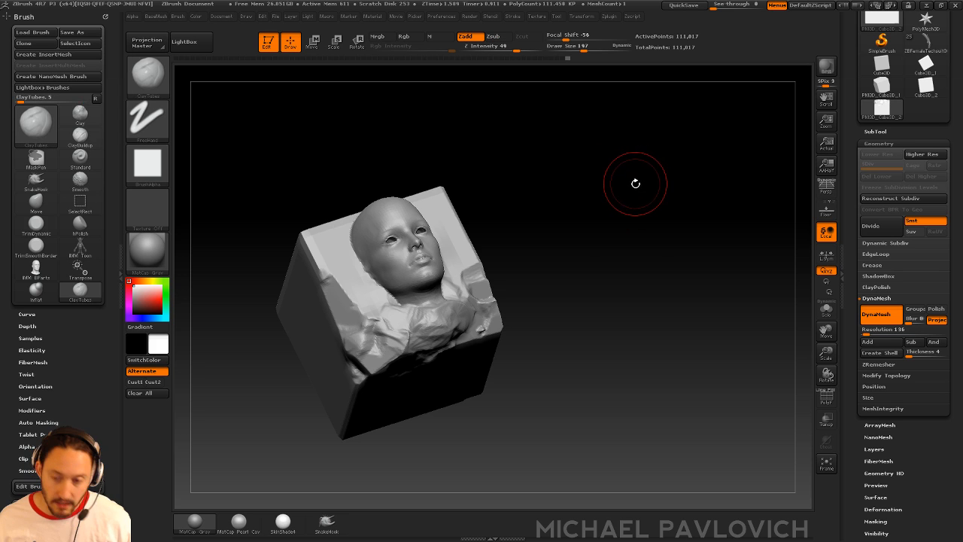
left_click_drag(209, 159, 555, 196)
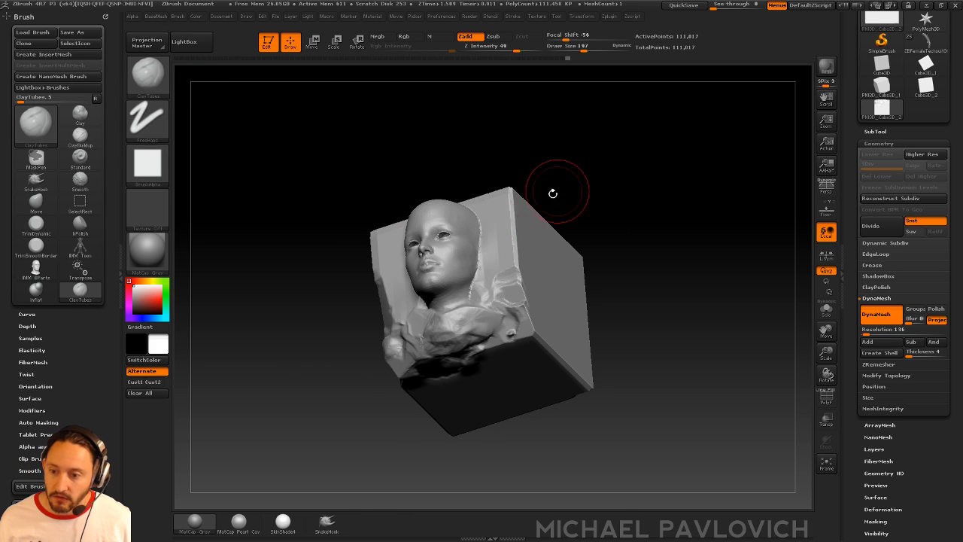
left_click_drag(572, 248, 619, 223)
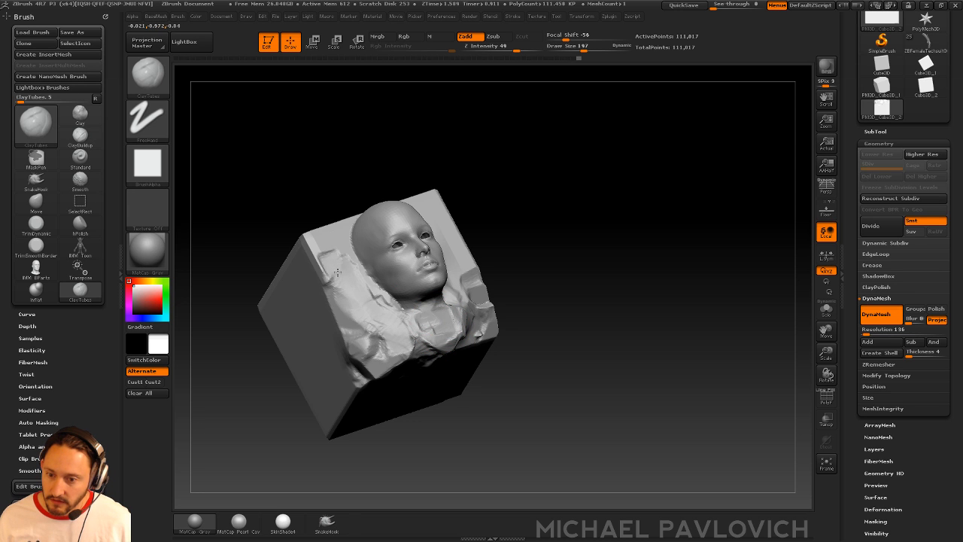
mouse_move(388, 130)
left_mouse_down()
mouse_move(323, 222)
mouse_move(282, 226)
mouse_move(293, 220)
left_mouse_up()
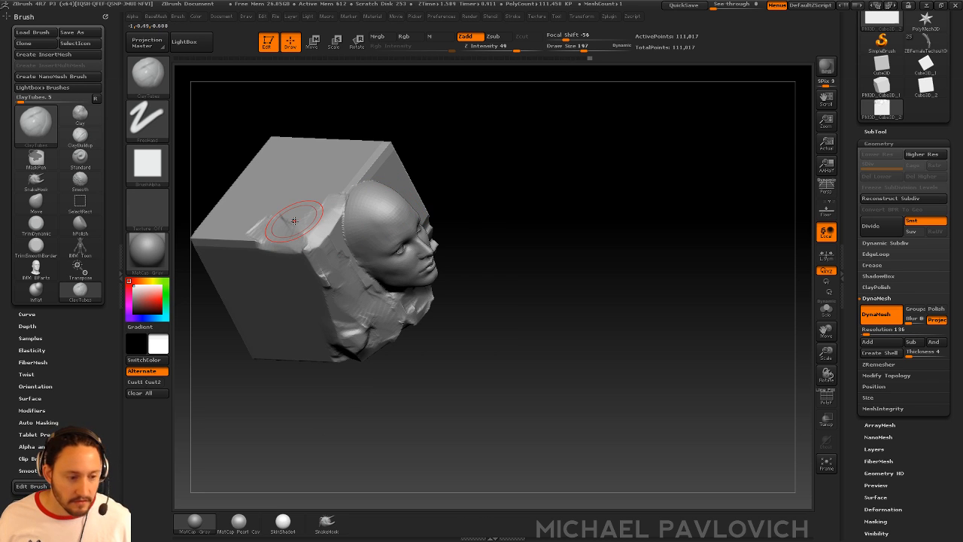
left_click_drag(642, 202, 698, 318, "ctrl")
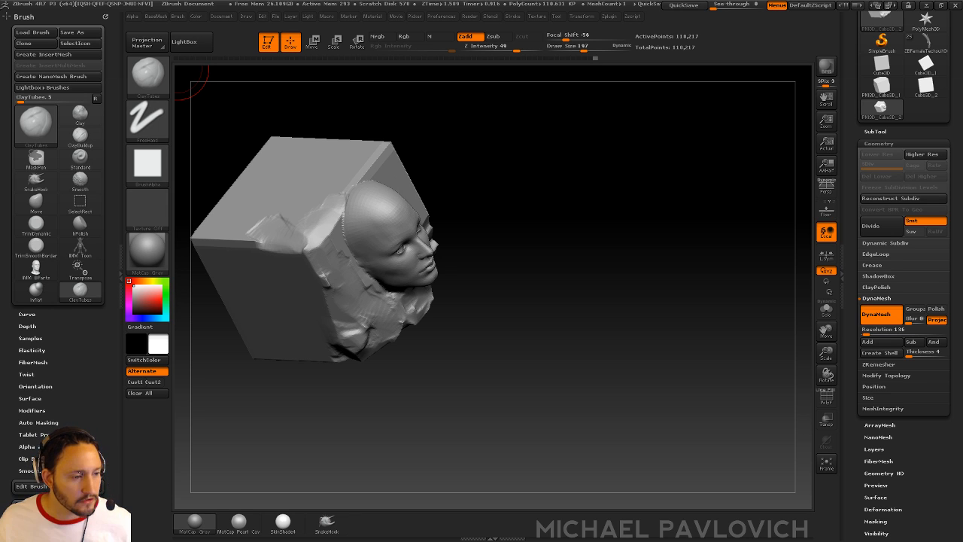
Switch to the Standard brush for sculpting the block
mouse_move(609, 216)
left_mouse_down("shift")
mouse_move(638, 175)
mouse_move(587, 188)
mouse_move(616, 195)
mouse_move(620, 174)
mouse_move(607, 186)
left_mouse_up("shift")
key("b")
key("s")
key("t")
key("s")
left_click_drag(602, 192, 633, 185, "alt")
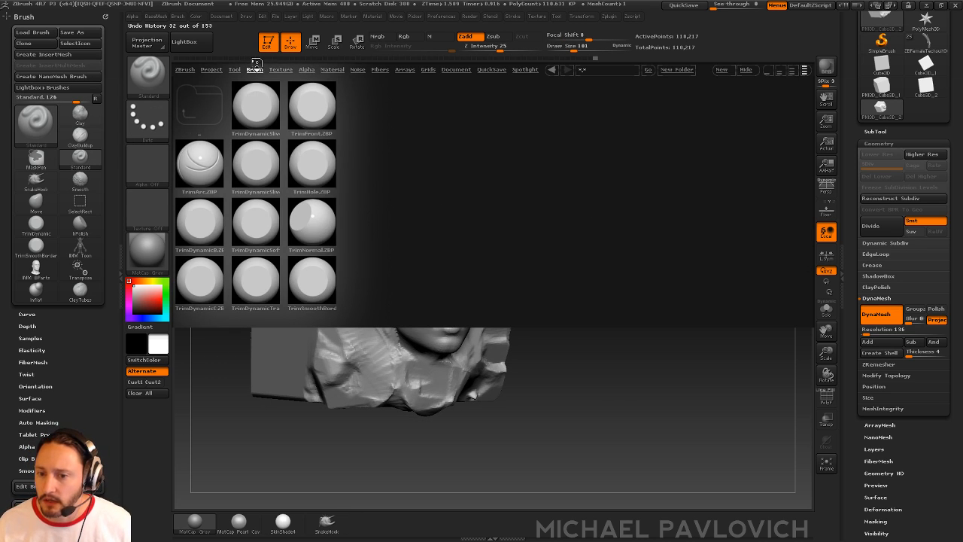
Load the MalletFast2 brush from the Mallet folder of the LightBox brush library
left_click(255, 68)
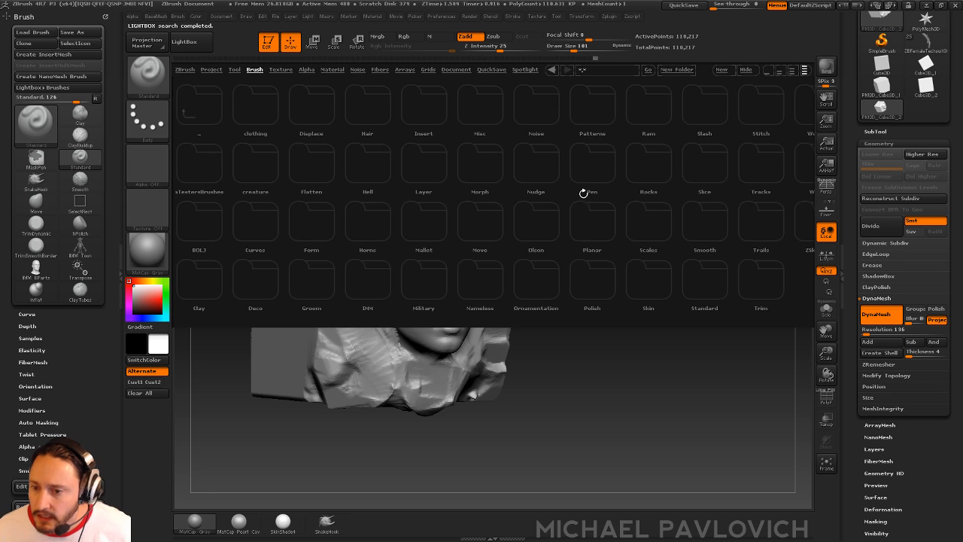
left_click(425, 226)
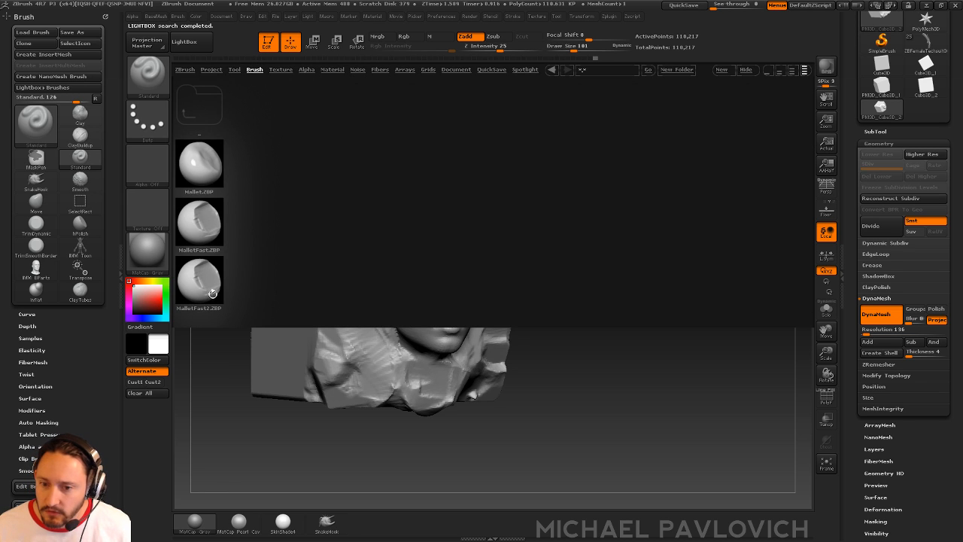
double_click(199, 280)
mouse_move(632, 248)
left_mouse_down()
mouse_move(651, 201)
mouse_move(611, 237)
left_mouse_up()
key("s")
Chip the block's front edges and the stone around the head with MalletFast2, enlarging the brush to a draw size of 251
mouse_move(417, 268)
left_mouse_down()
mouse_move(427, 268)
mouse_move(429, 253)
left_mouse_up()
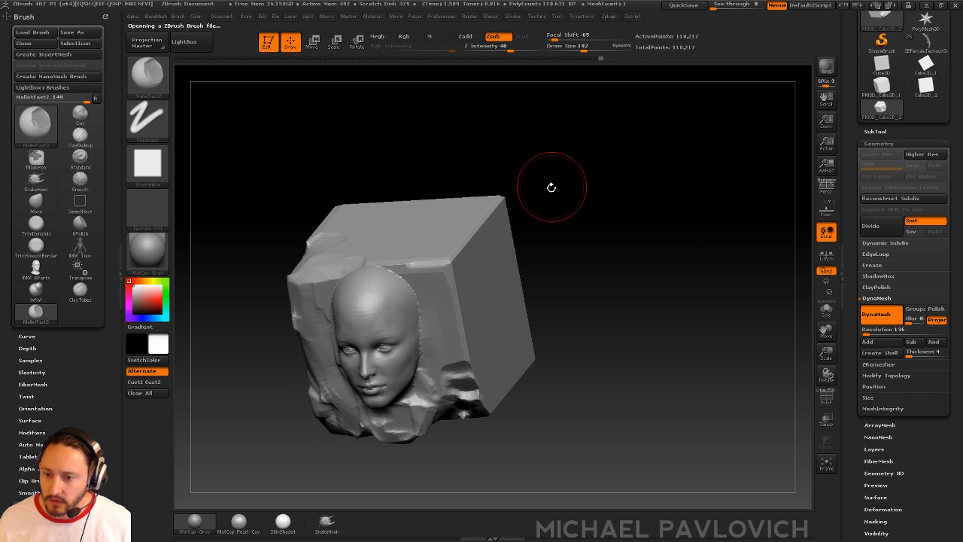
left_click_drag(552, 188, 414, 265)
left_click_drag(492, 222, 447, 191)
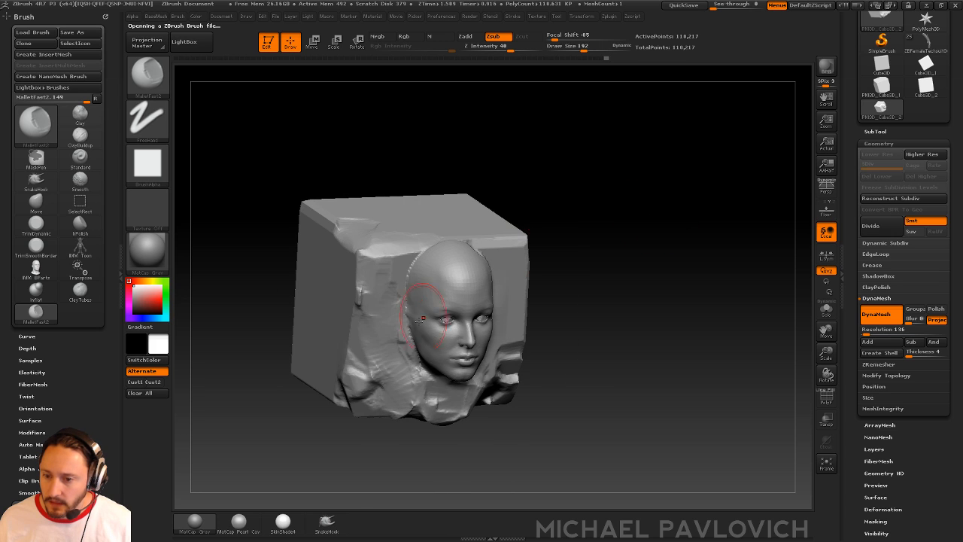
mouse_move(575, 238)
left_mouse_down()
mouse_move(574, 249)
mouse_move(619, 215)
mouse_move(592, 217)
left_mouse_up()
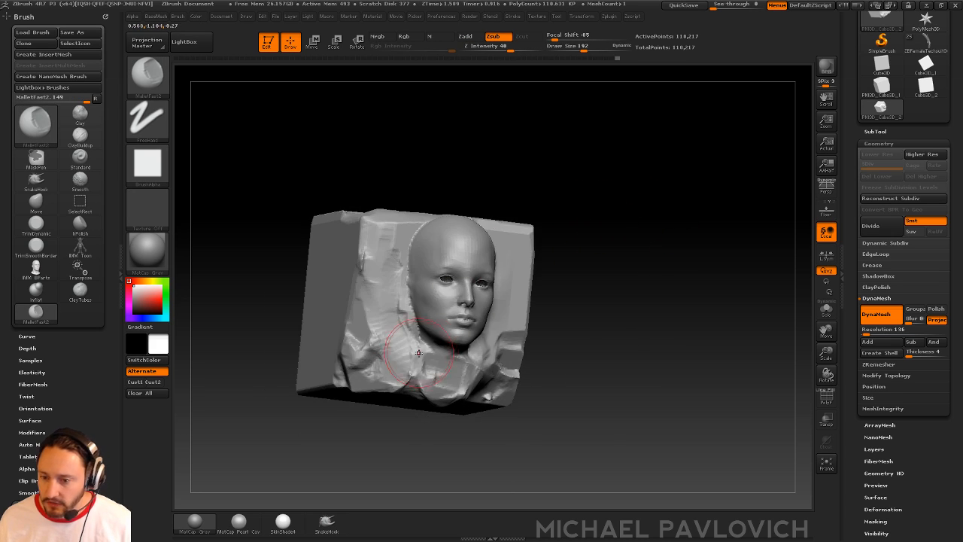
mouse_move(561, 256)
left_mouse_down()
mouse_move(608, 269)
mouse_move(505, 316)
left_mouse_up()
left_click_drag(552, 177, 490, 275)
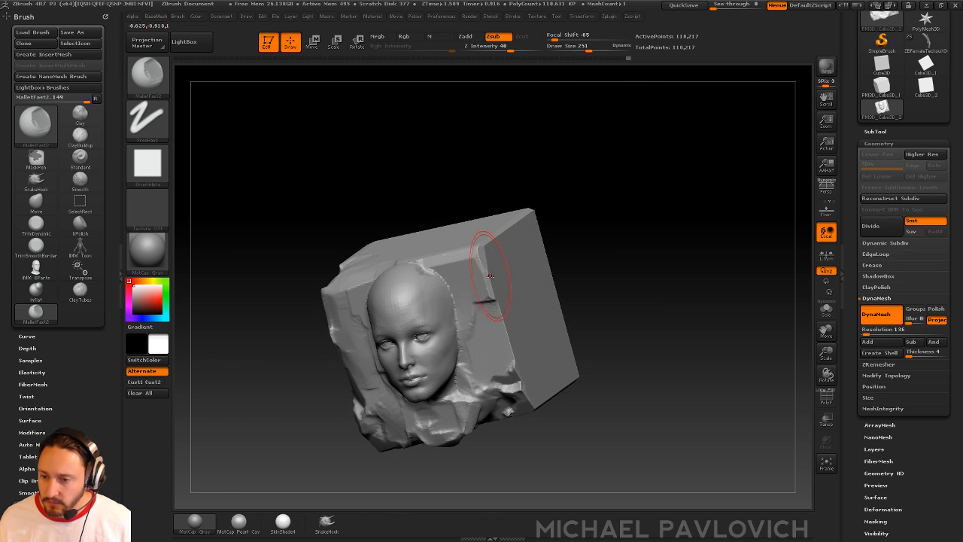
left_click_drag(519, 228, 361, 287)
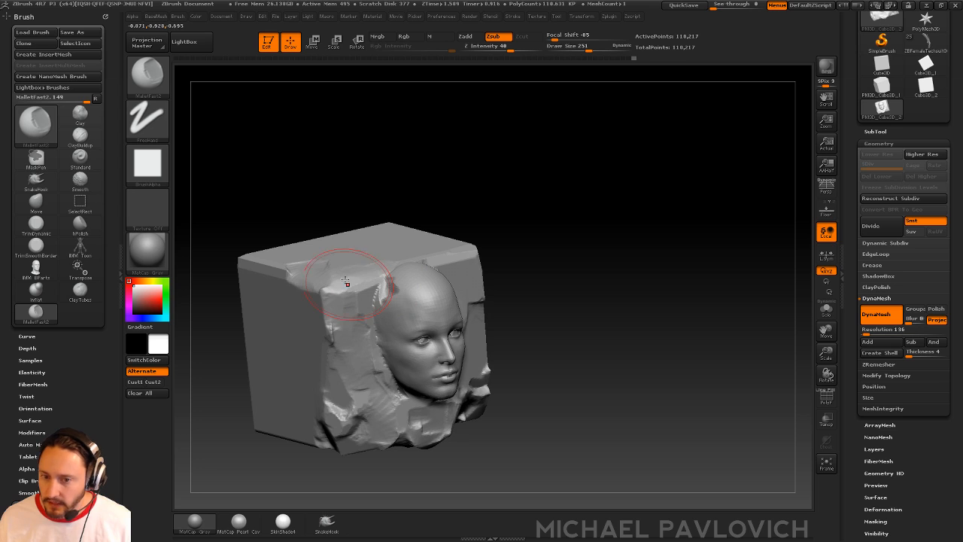
Load the MalletFast brush from the Mallet folder and chip stone facets into the block's top and side edges around the head
key("comma")
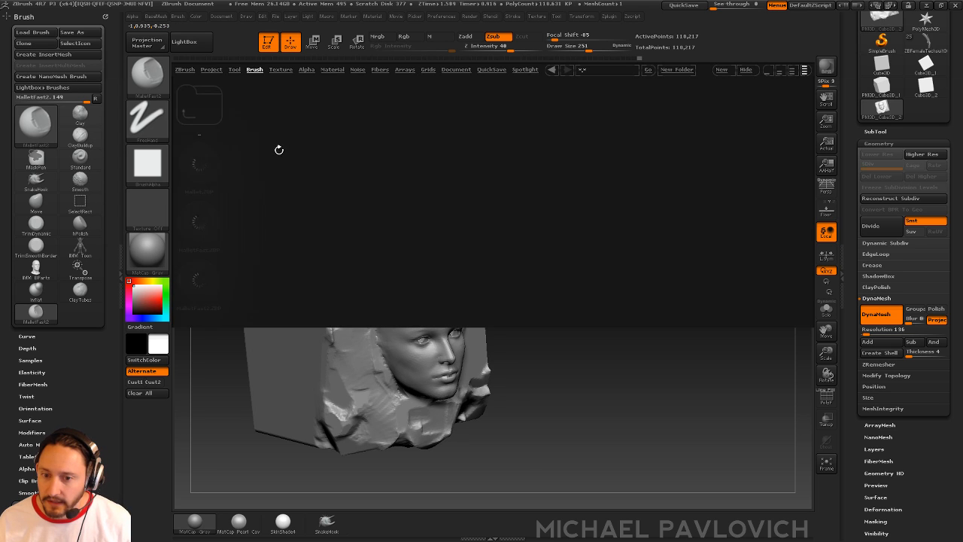
double_click(198, 163)
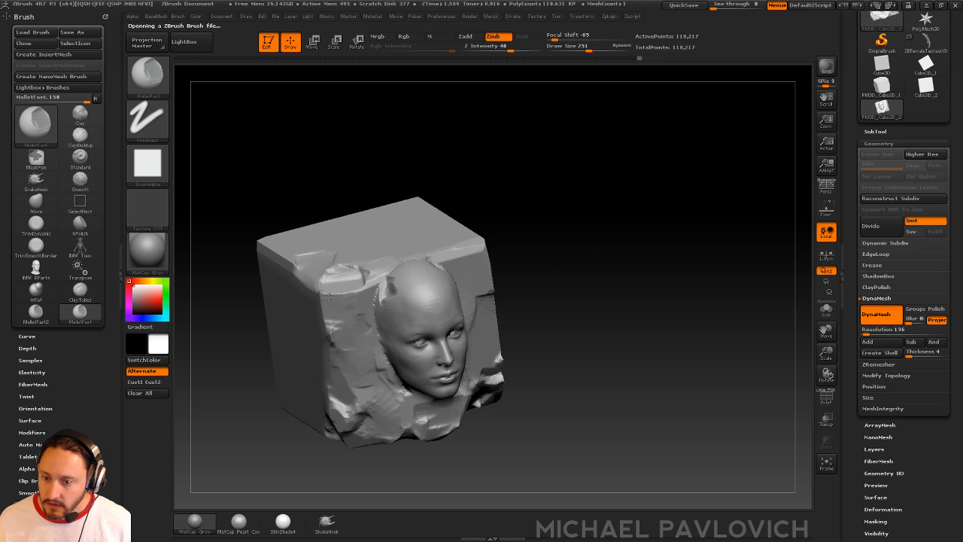
mouse_move(519, 188)
left_mouse_down()
mouse_move(535, 167)
mouse_move(482, 256)
mouse_move(454, 256)
left_mouse_up()
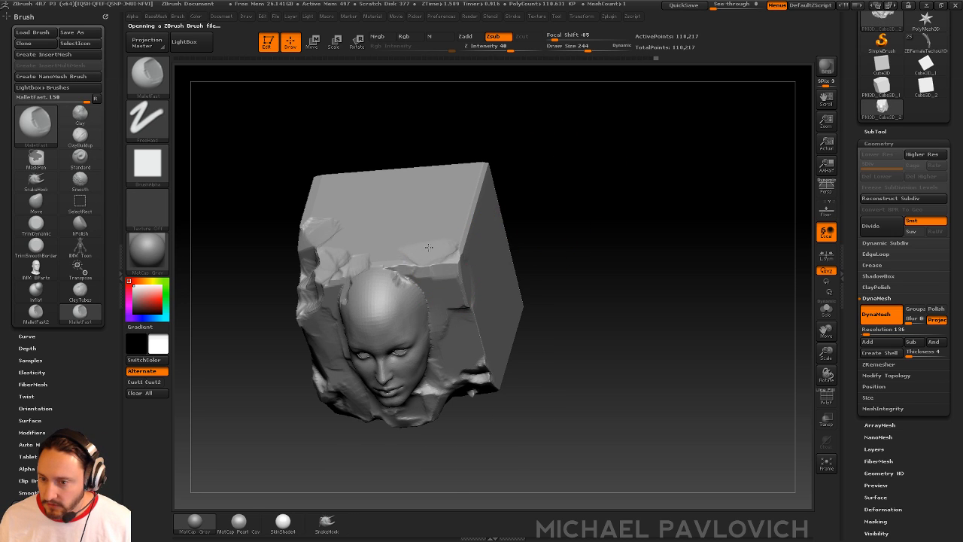
mouse_move(560, 260)
left_mouse_down()
mouse_move(572, 215)
mouse_move(561, 259)
mouse_move(457, 258)
left_mouse_up()
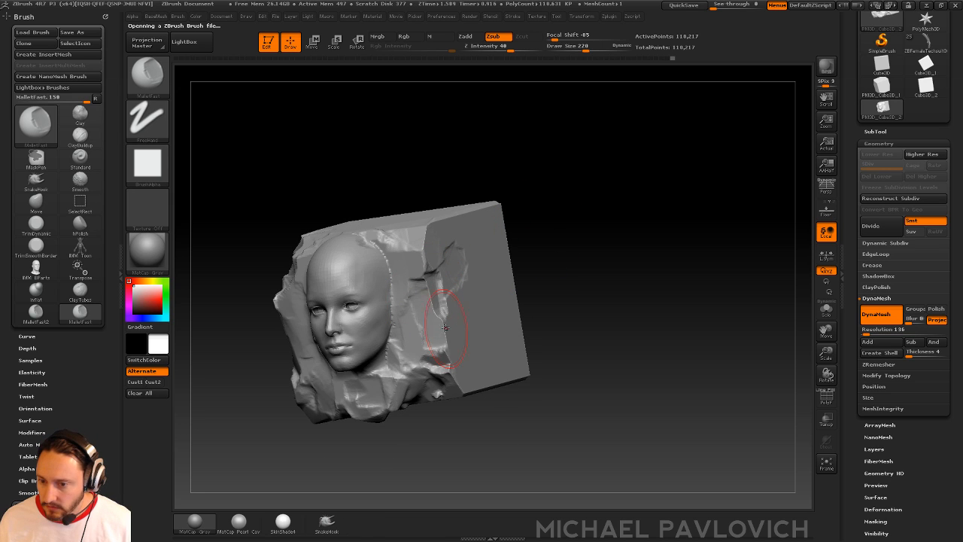
left_click_drag(569, 267, 446, 346)
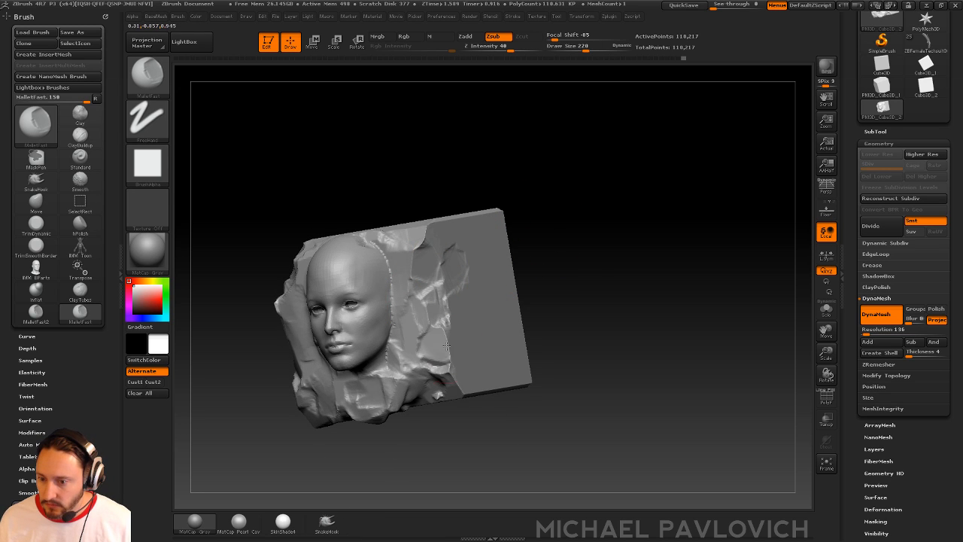
mouse_move(538, 298)
left_mouse_down()
mouse_move(613, 237)
mouse_move(455, 275)
left_mouse_up()
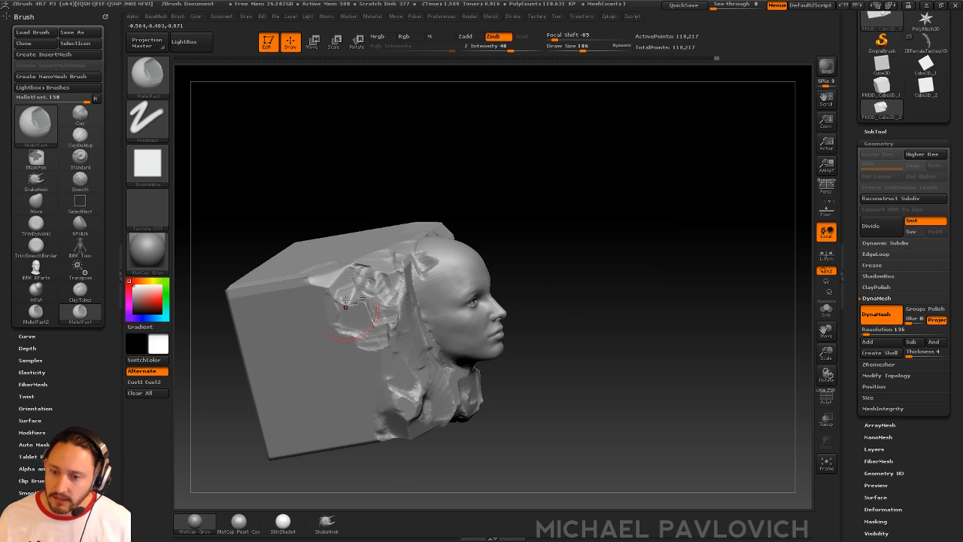
left_click_drag(339, 339, 348, 255)
Set the draw size to 160 and chip the block's upper edges from the head toward the back corner
mouse_move(544, 181)
left_mouse_down()
mouse_move(544, 209)
mouse_move(468, 278)
left_mouse_up()
type("s160")
key("Return")
left_click_drag(570, 200, 546, 228)
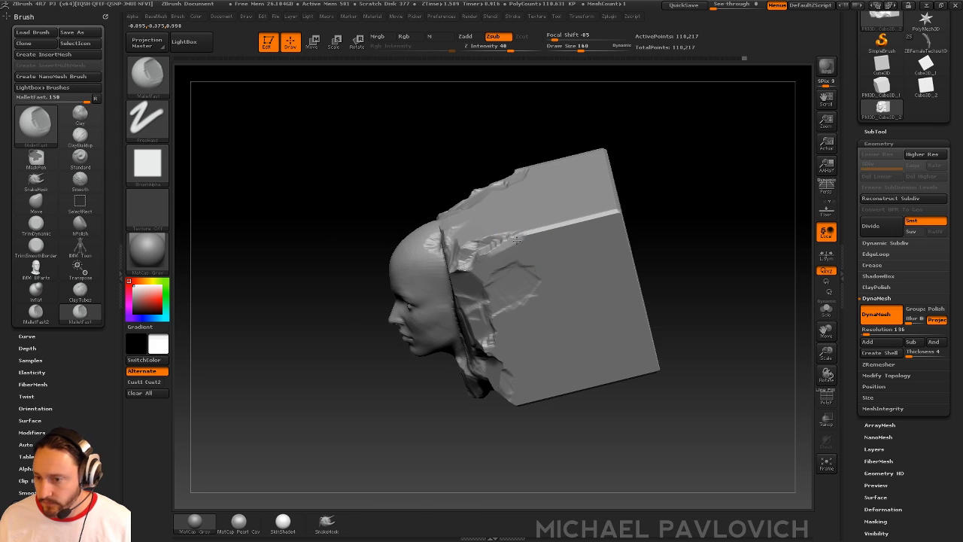
mouse_move(678, 178)
left_mouse_down()
mouse_move(576, 204)
mouse_move(489, 249)
left_mouse_up()
mouse_move(445, 273)
left_mouse_down()
mouse_move(531, 178)
mouse_move(504, 186)
left_mouse_up()
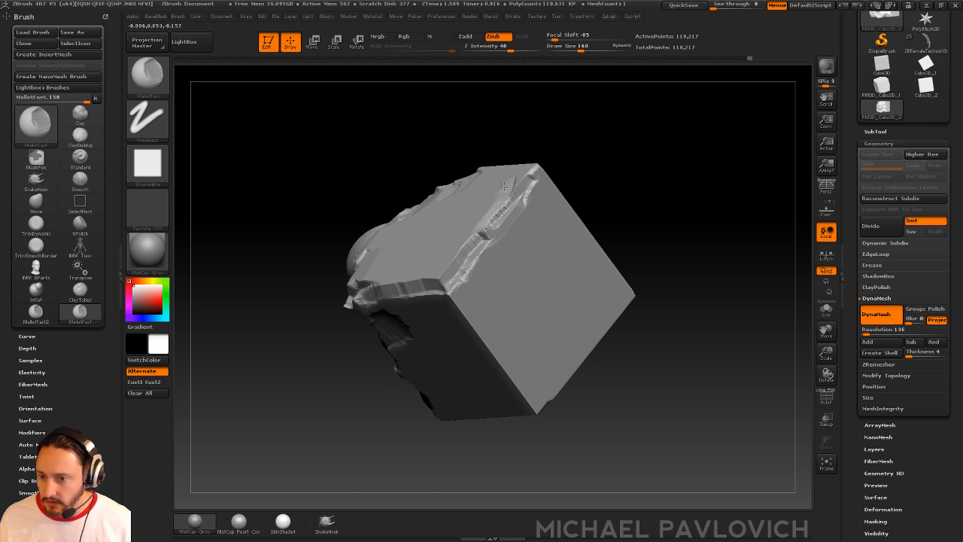
Chip the block's rear vertical edges and corners with the MalletFast brush
mouse_move(576, 156)
left_mouse_down()
mouse_move(680, 133)
mouse_move(522, 161)
left_mouse_up()
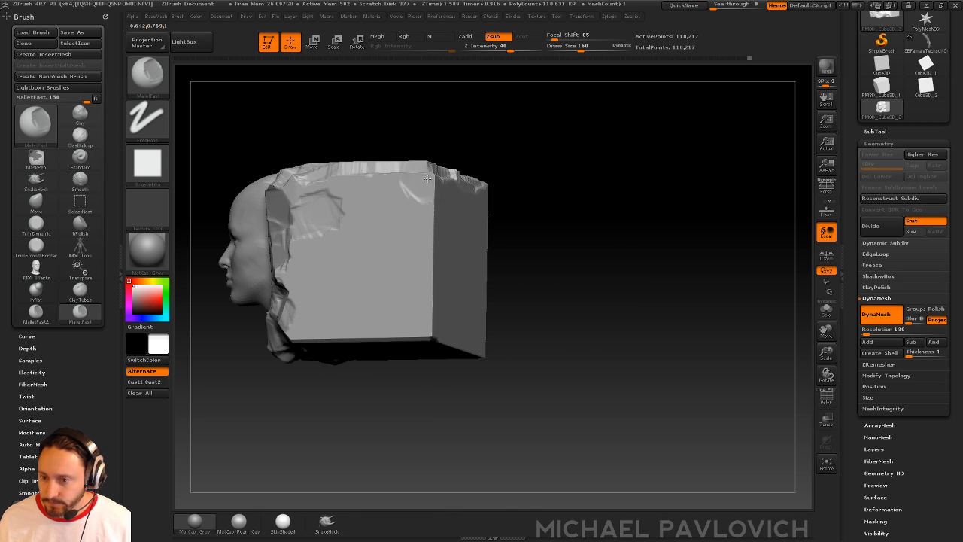
mouse_move(432, 184)
left_mouse_down()
mouse_move(431, 272)
mouse_move(410, 310)
mouse_move(402, 263)
left_mouse_up()
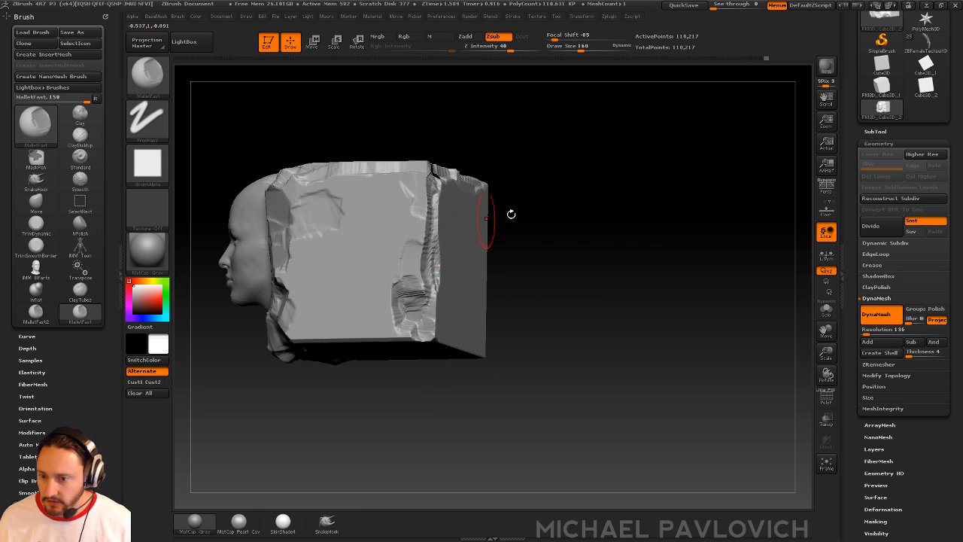
left_click_drag(572, 207, 501, 189)
left_click_drag(528, 225, 518, 304)
mouse_move(736, 189)
left_mouse_down()
mouse_move(619, 183)
mouse_move(647, 216)
mouse_move(620, 210)
mouse_move(645, 182)
left_mouse_up()
Switch to the TrimDynamic brush and trim the block's remaining sharp edges flat, enlarging the draw size to 175
key("b")
key("t")
key("d")
mouse_move(475, 289)
left_mouse_down()
mouse_move(486, 276)
mouse_move(404, 325)
left_mouse_up()
left_click_drag(561, 260, 578, 221)
key("bracketright")
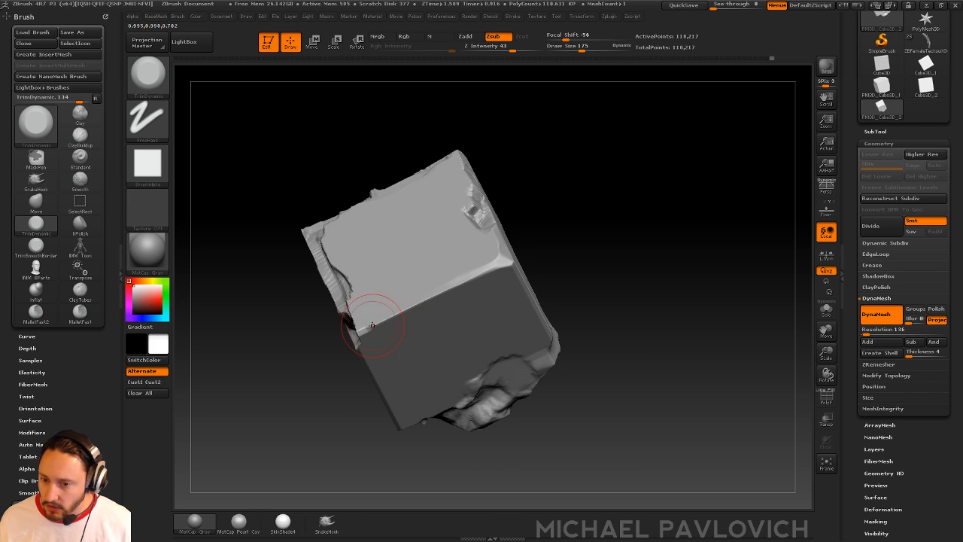
mouse_move(361, 326)
left_mouse_down()
mouse_move(511, 260)
mouse_move(475, 275)
left_mouse_up()
left_click_drag(574, 278, 499, 279)
mouse_move(425, 262)
left_mouse_down()
mouse_move(480, 310)
mouse_move(529, 334)
left_mouse_up()
Switch back to the MalletFast brush for chipping the block's side next to the head
mouse_move(653, 234)
left_mouse_down()
mouse_move(716, 224)
mouse_move(703, 215)
mouse_move(729, 167)
mouse_move(719, 278)
left_mouse_up()
mouse_move(670, 248)
left_mouse_down()
mouse_move(715, 234)
mouse_move(693, 215)
mouse_move(721, 189)
mouse_move(693, 219)
left_mouse_up()
key("b")
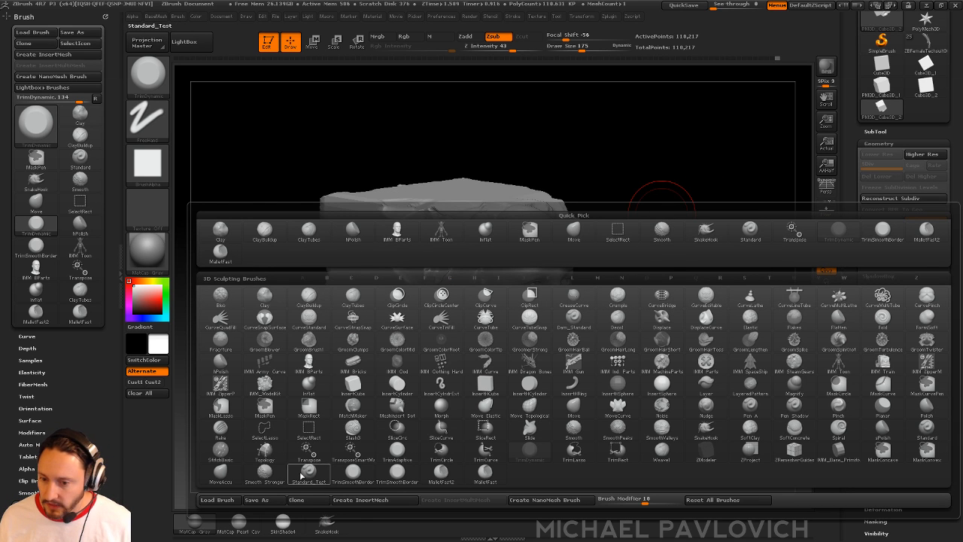
left_click(489, 478)
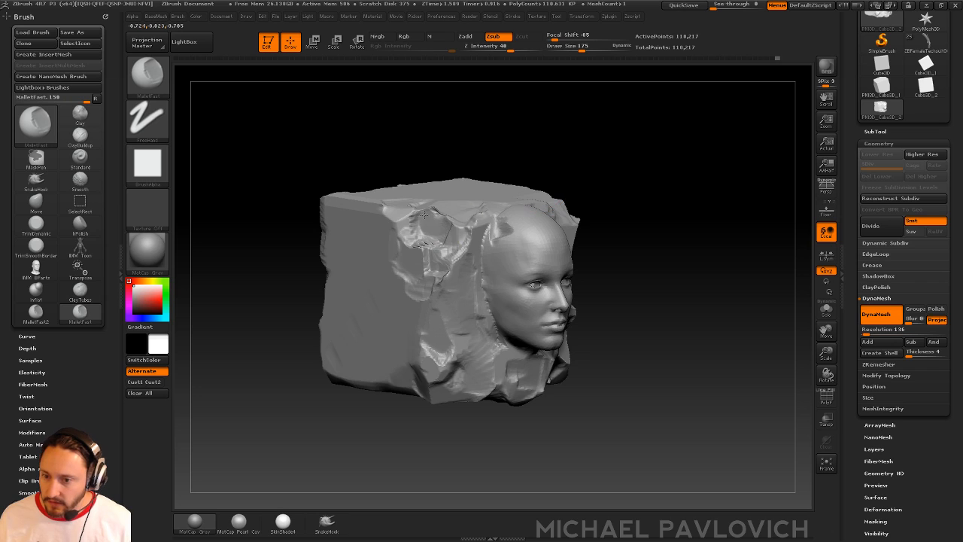